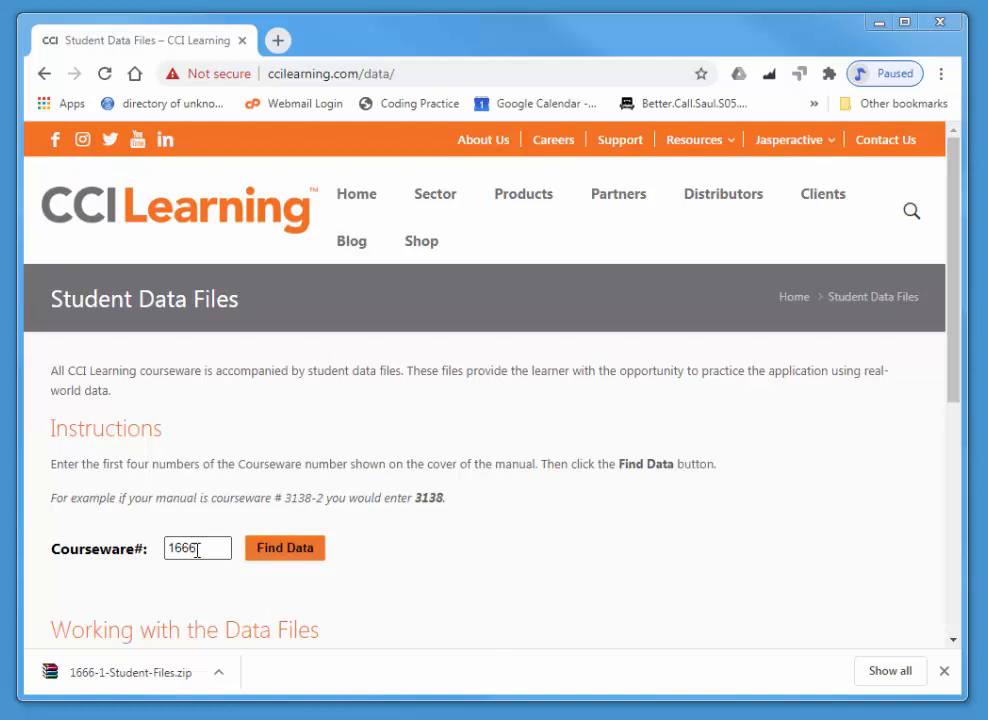
Download the data files for courseware 1666 and show 1666-1-Student-Files.zip in its folder
{"action": "left_click", "coordinate": [298, 560]}
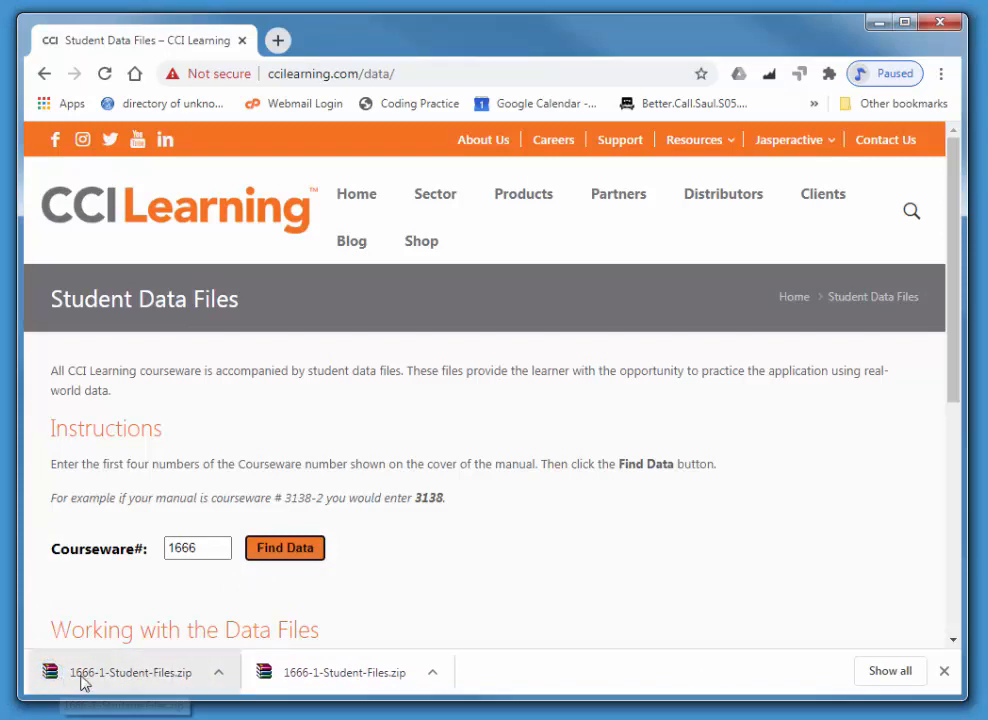
{"action": "left_click", "coordinate": [220, 674]}
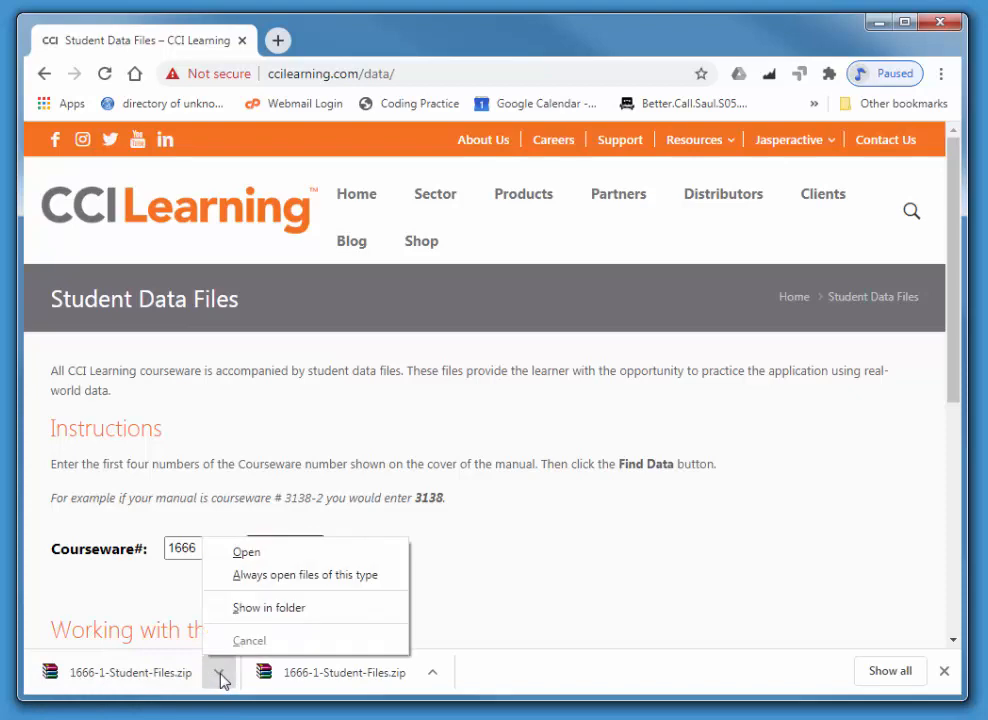
{"action": "left_click", "coordinate": [287, 614]}
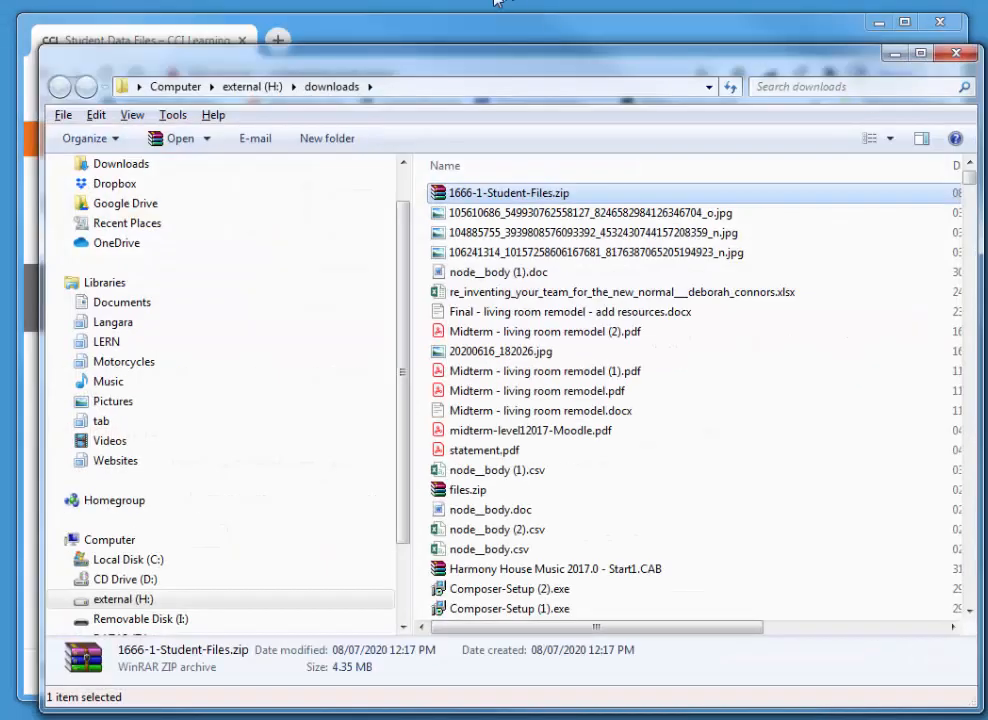
Move 1666-1-Student-Files.zip from downloads into the Desktop's !delete folder in place of the older copy, and extract it there
{"action": "right_click", "coordinate": [520, 194]}
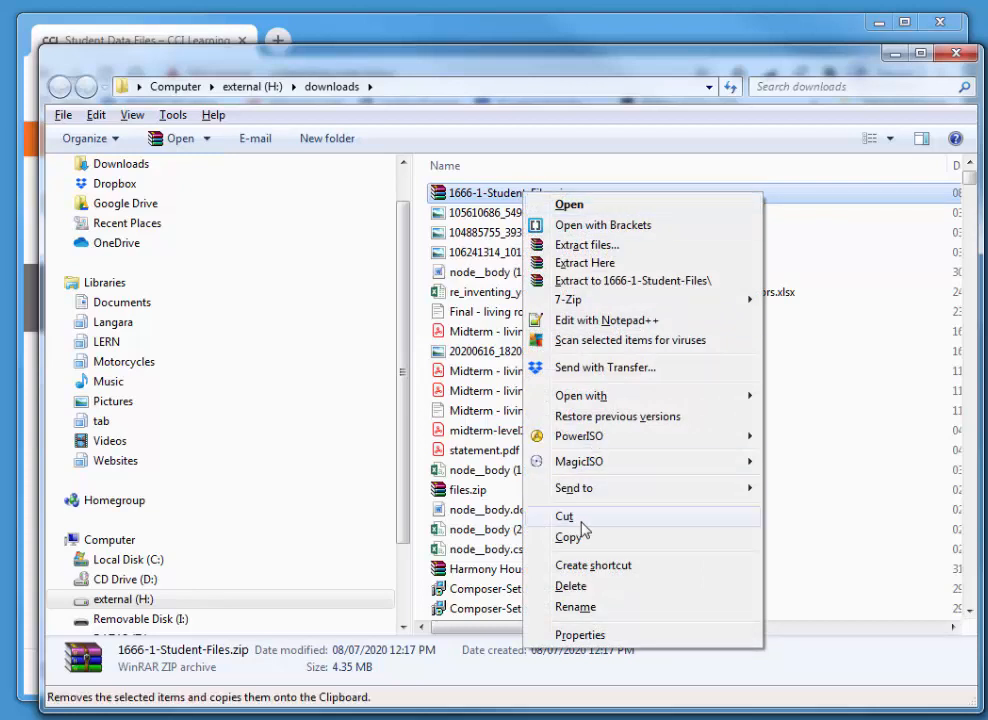
{"action": "left_click", "coordinate": [540, 517]}
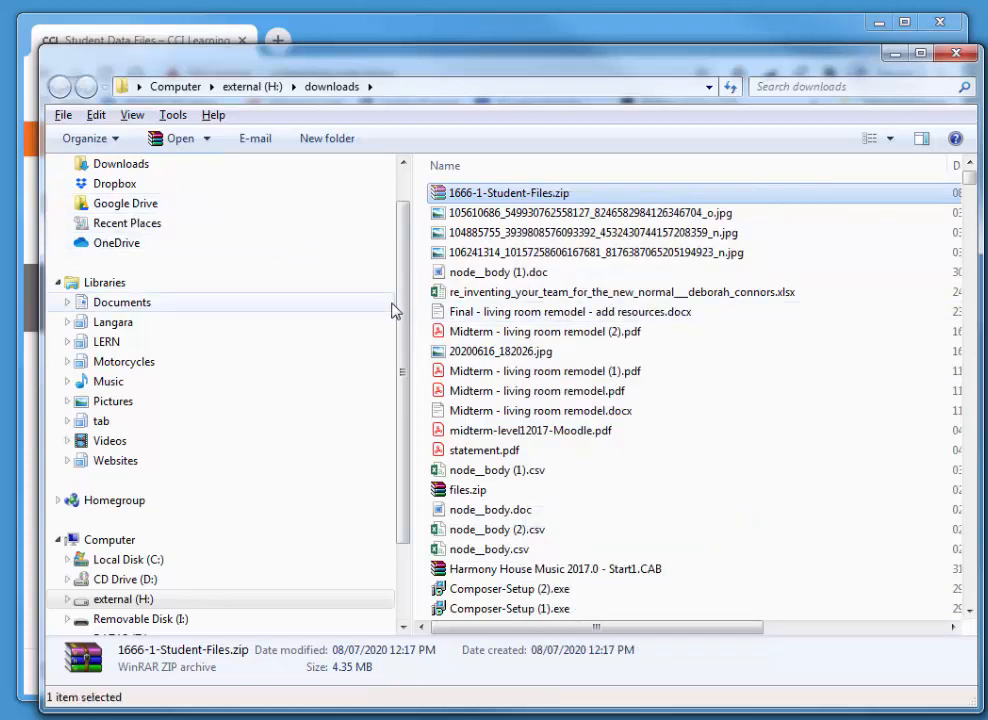
{"action": "scroll", "coordinate": [392, 308], "scroll_direction": "up", "scroll_amount": 1}
{"action": "left_click", "coordinate": [152, 197]}
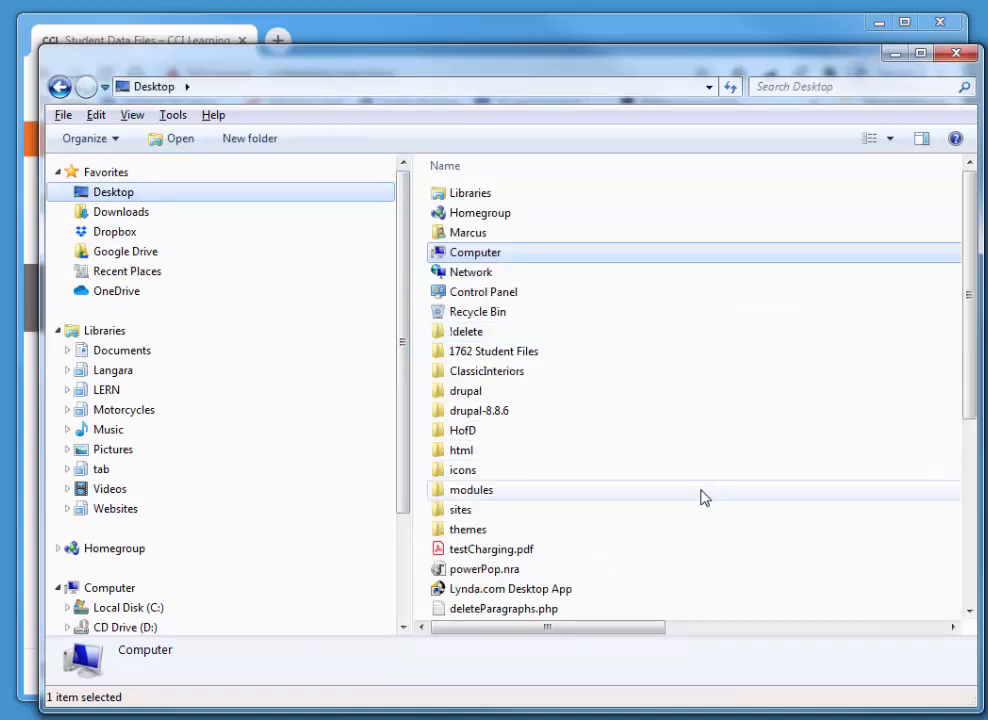
{"action": "double_click", "coordinate": [476, 331]}
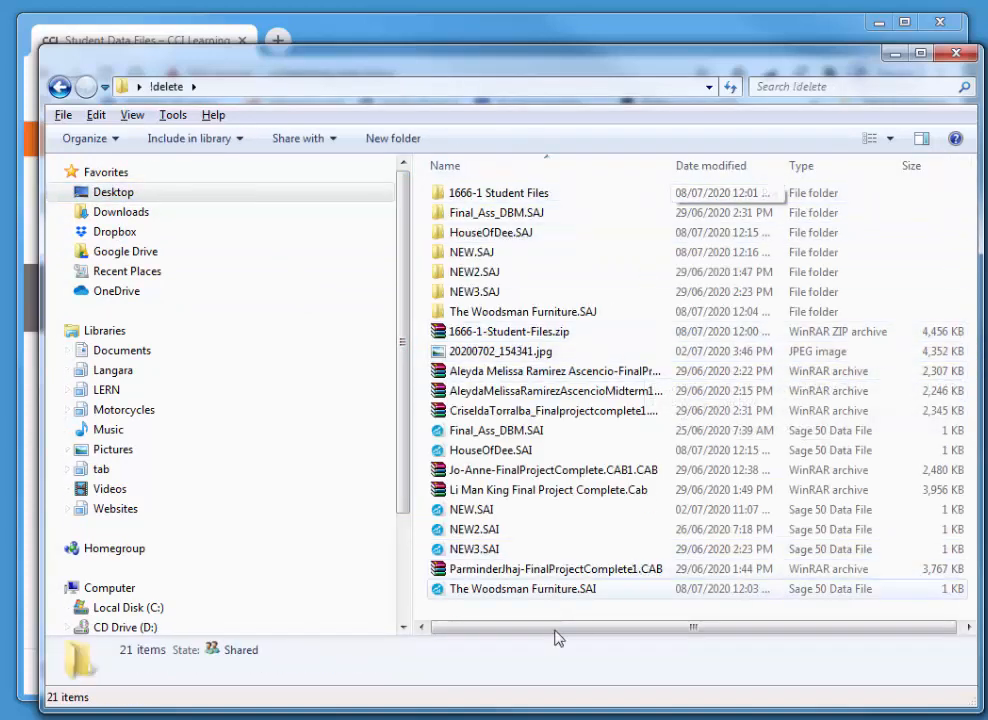
{"action": "right_click", "coordinate": [502, 610]}
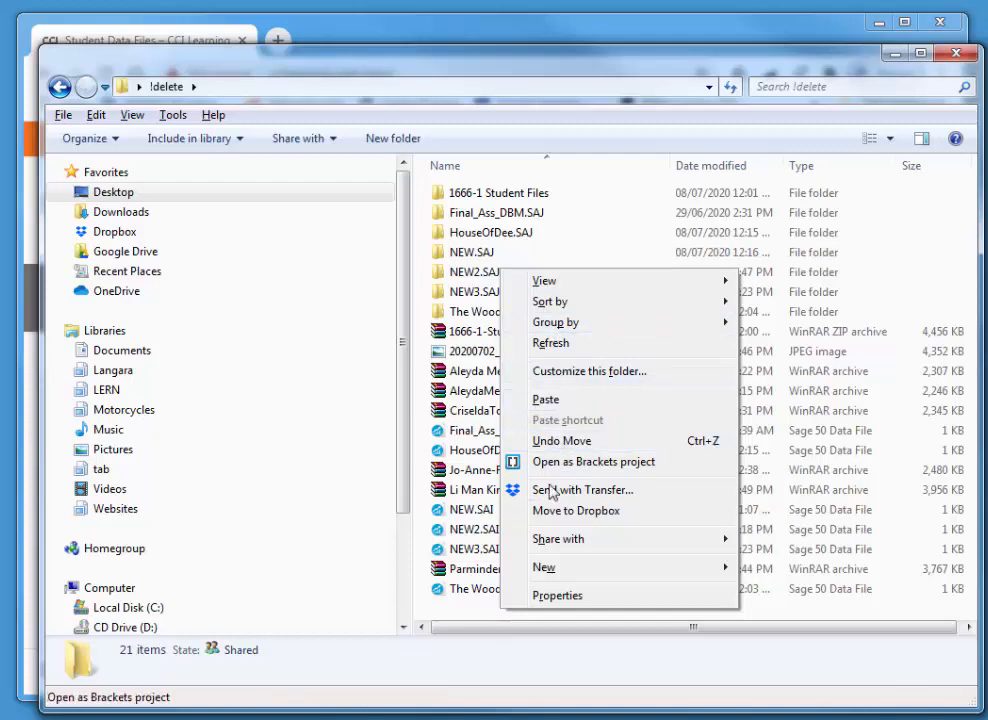
{"action": "left_click", "coordinate": [562, 441]}
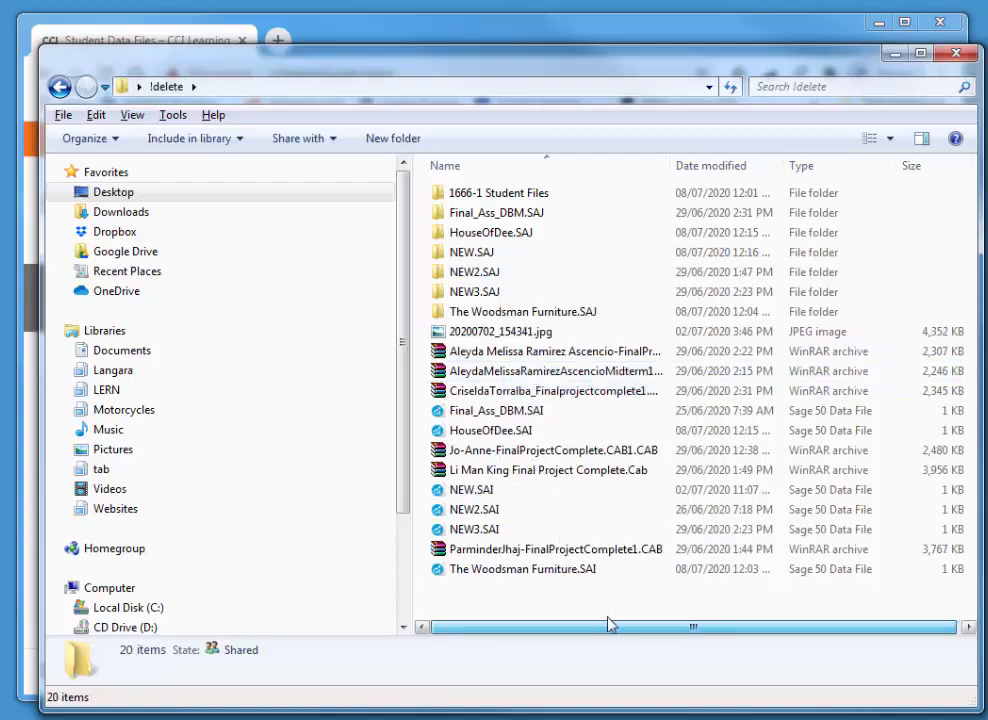
{"action": "right_click", "coordinate": [548, 605]}
{"action": "left_click", "coordinate": [600, 344]}
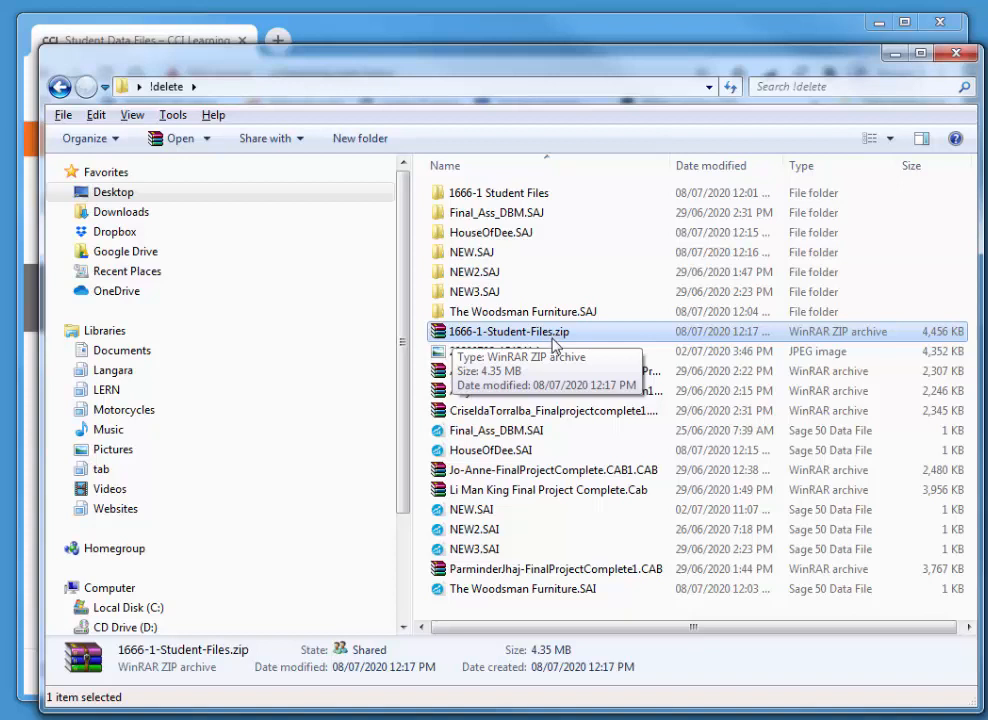
{"action": "right_click", "coordinate": [561, 341]}
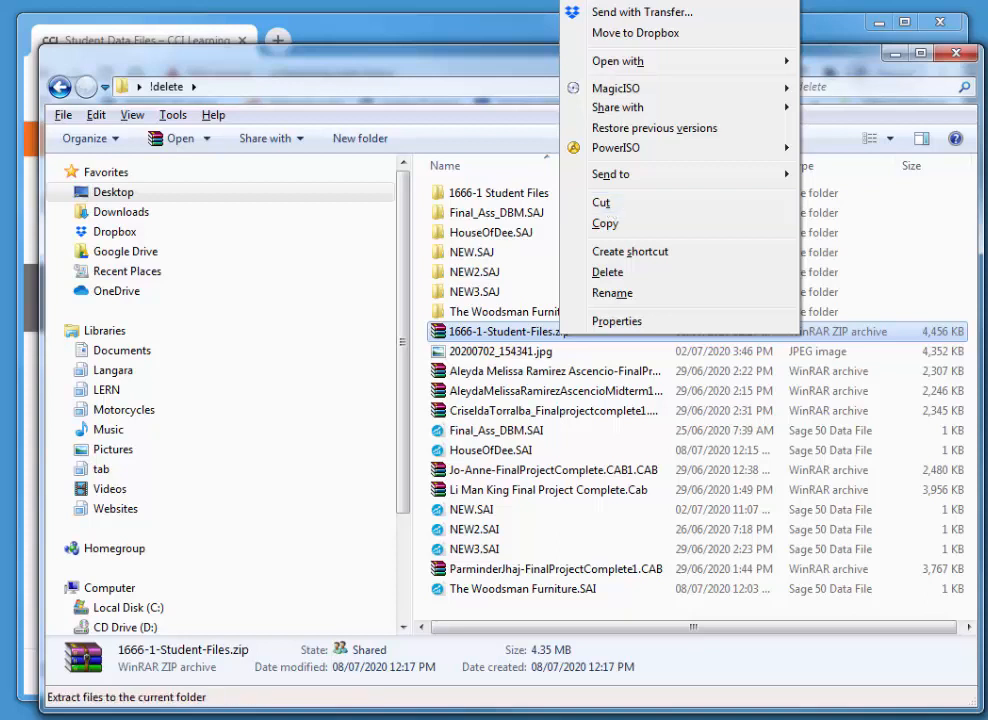
{"action": "key", "text": "Escape"}
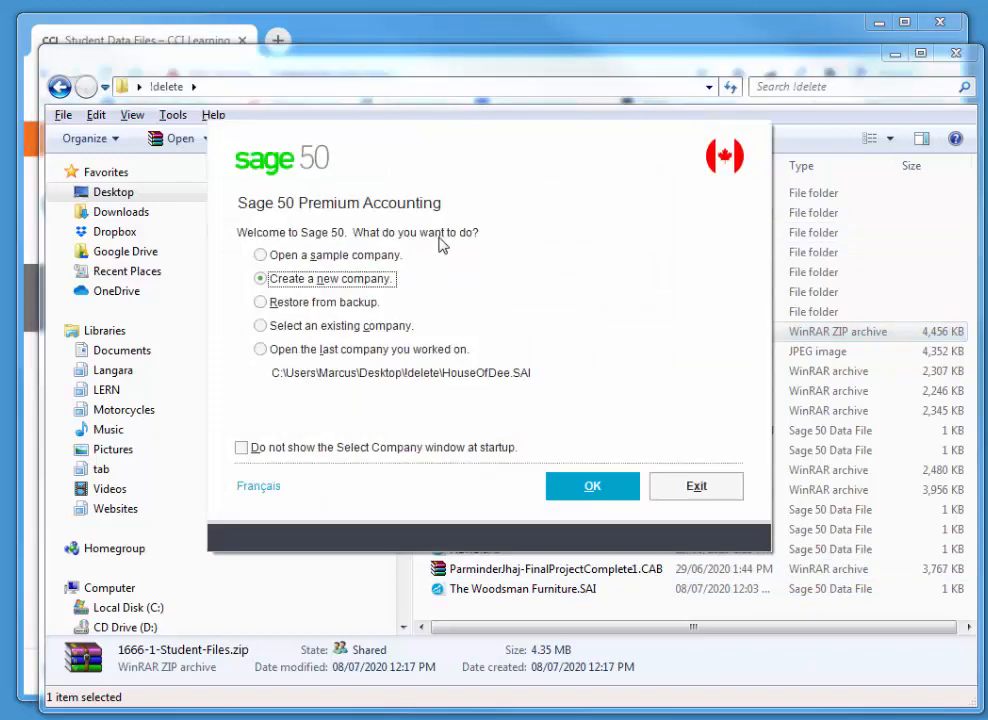
In Sage 50, restore from a backup and choose House of Dee - Student - Start1.CAB from the 1666-1 Student Files folder
{"action": "left_click", "coordinate": [261, 302]}
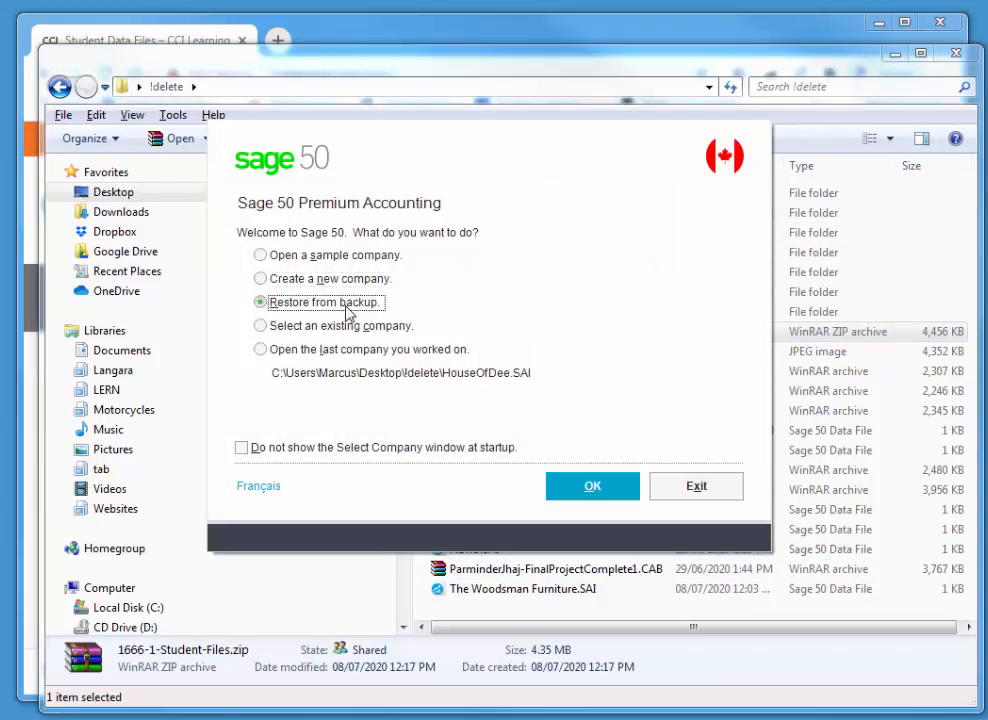
{"action": "left_click", "coordinate": [592, 486]}
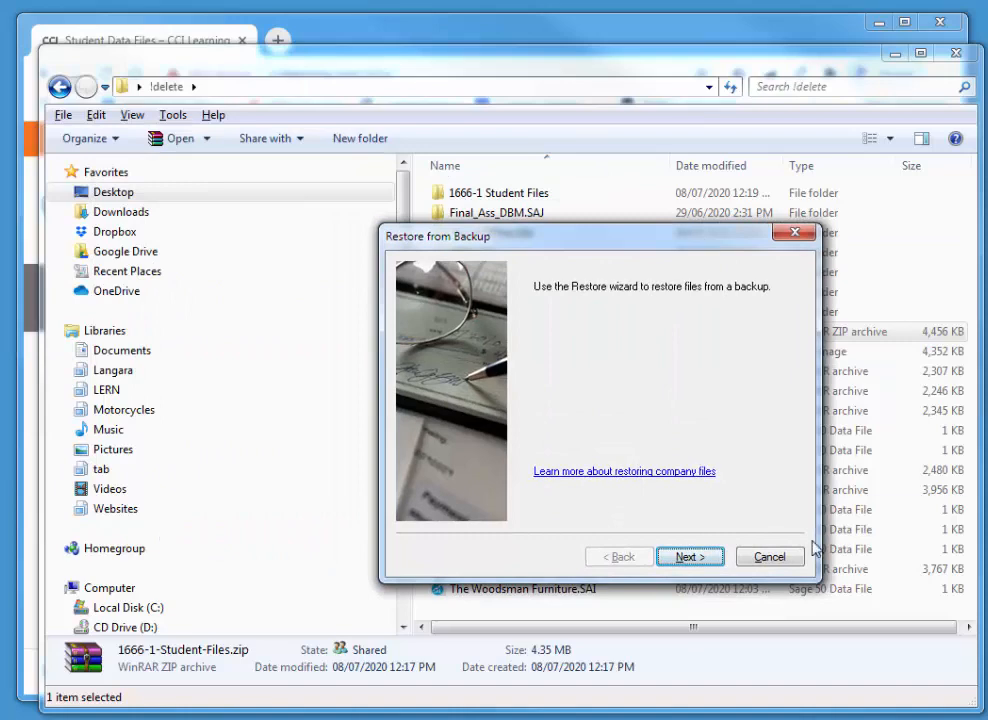
{"action": "left_click", "coordinate": [692, 556]}
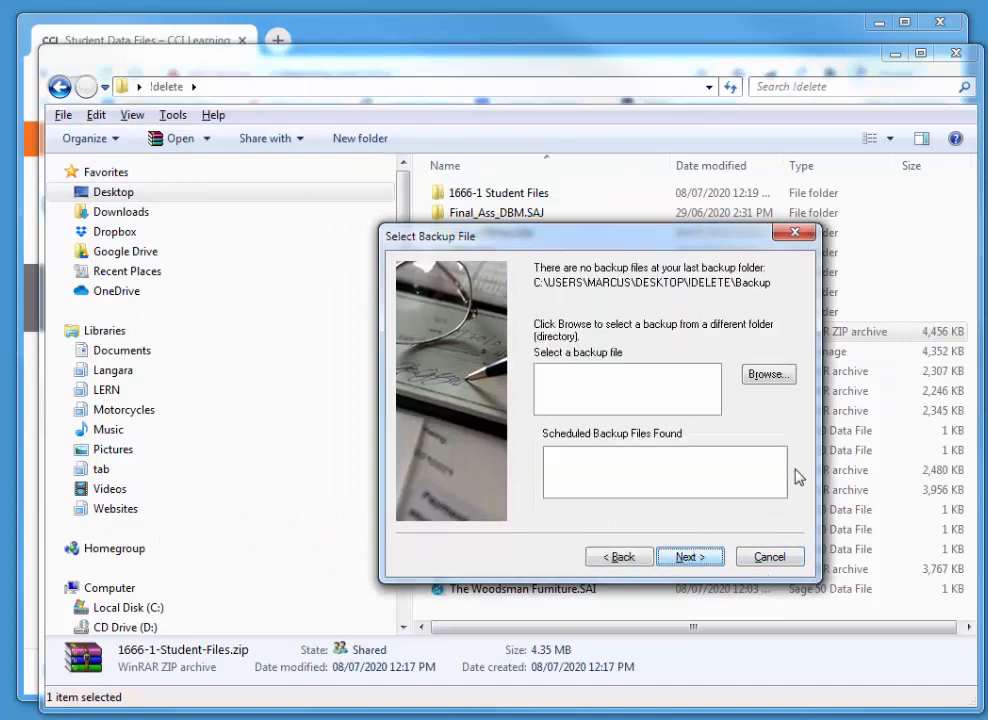
{"action": "left_click", "coordinate": [771, 381]}
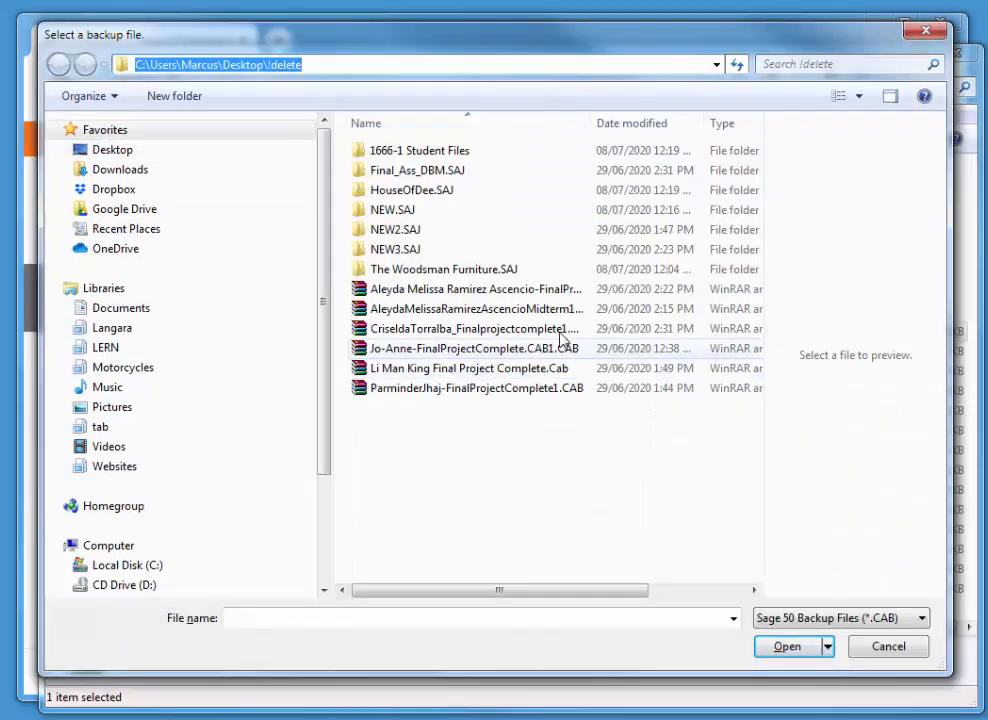
{"action": "double_click", "coordinate": [404, 160]}
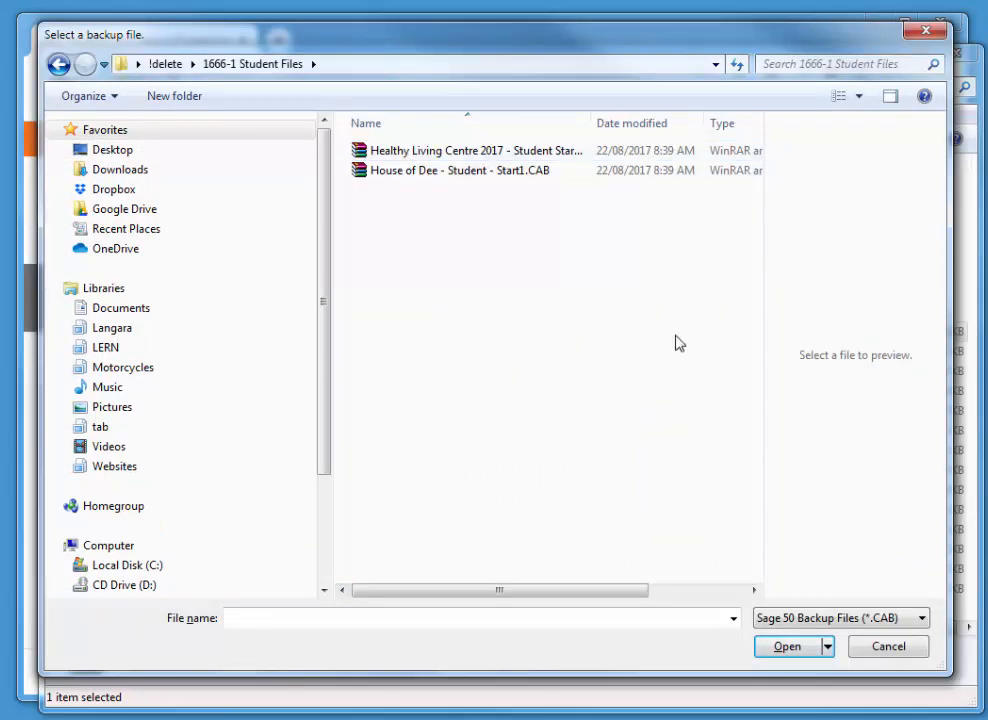
{"action": "left_click", "coordinate": [404, 174]}
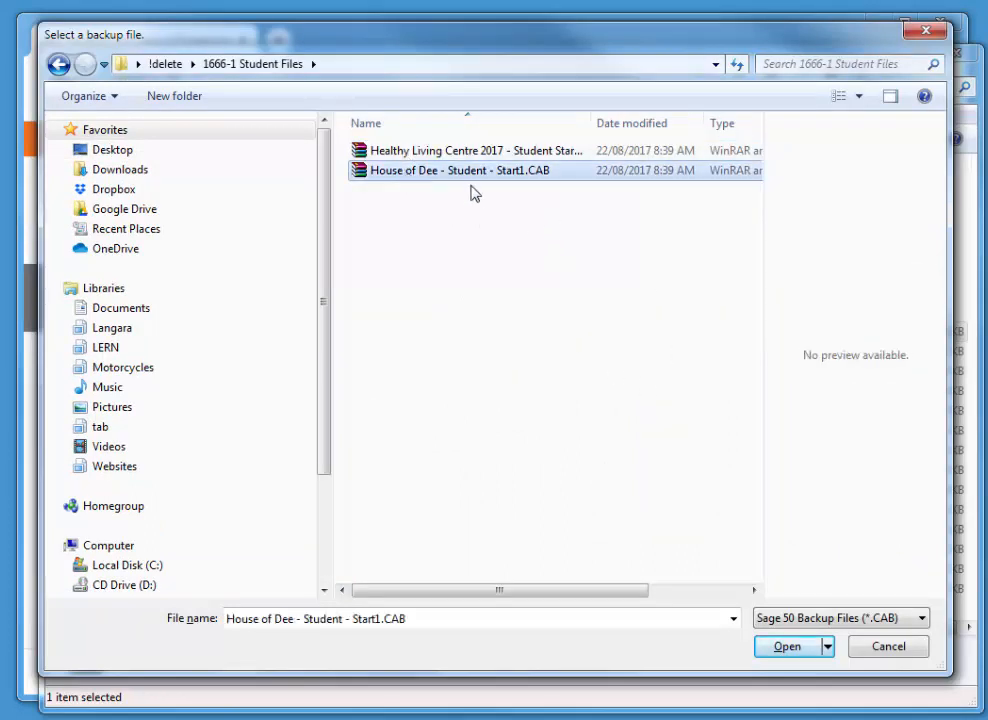
{"action": "double_click", "coordinate": [407, 180]}
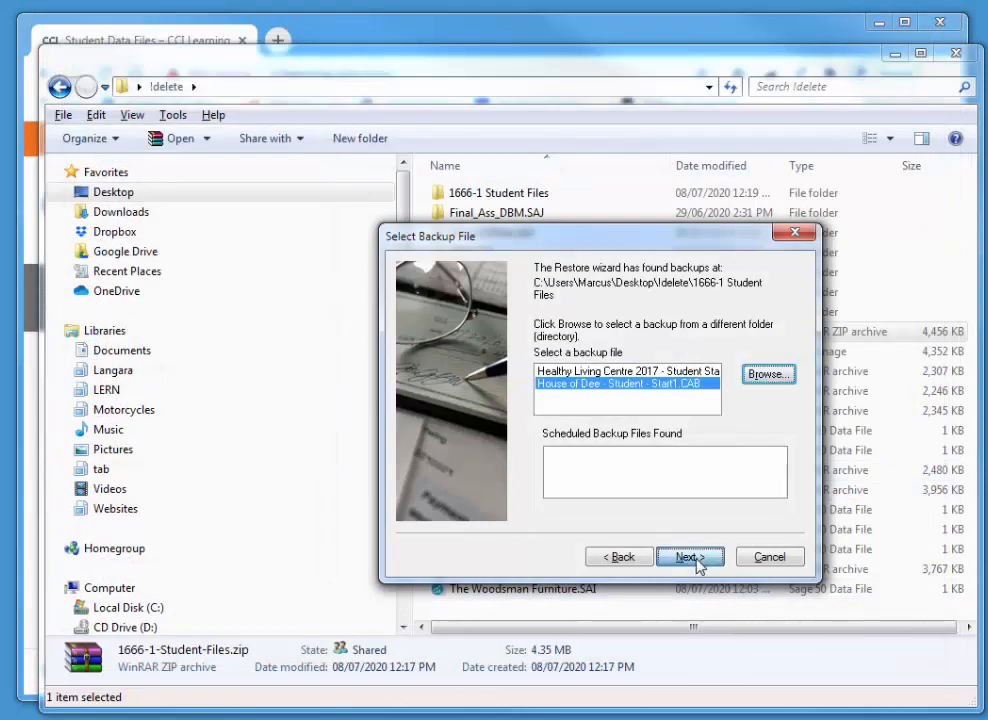
{"action": "left_click", "coordinate": [697, 562]}
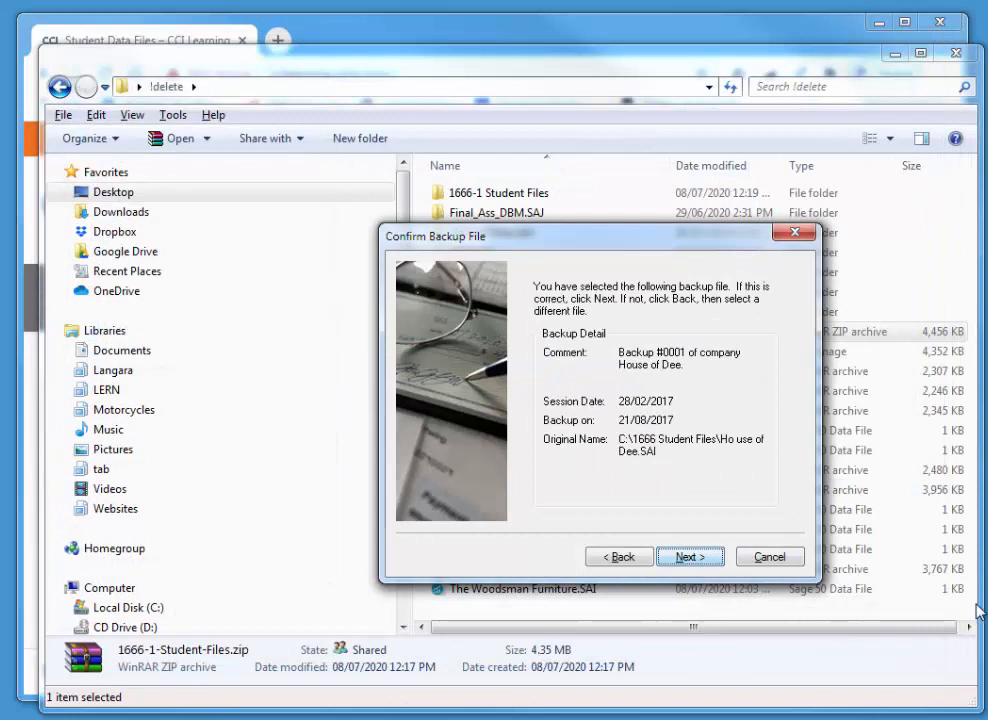
{"action": "left_click", "coordinate": [679, 558]}
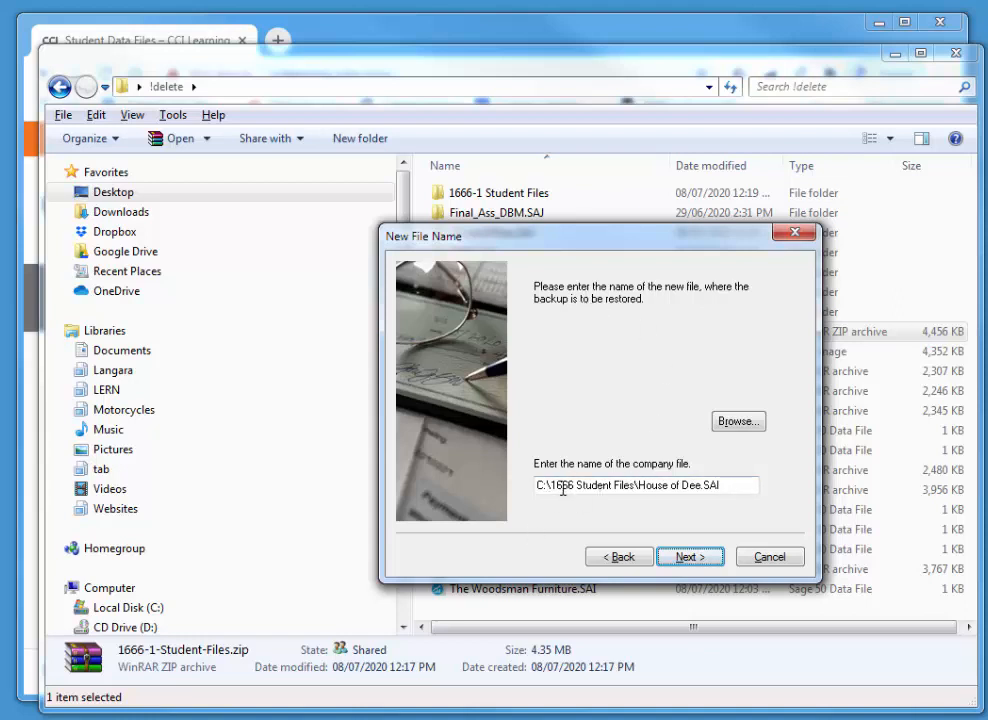
Save the restored company file as HouseOfDee1a in the !delete folder on the Desktop
{"action": "left_click", "coordinate": [738, 421]}
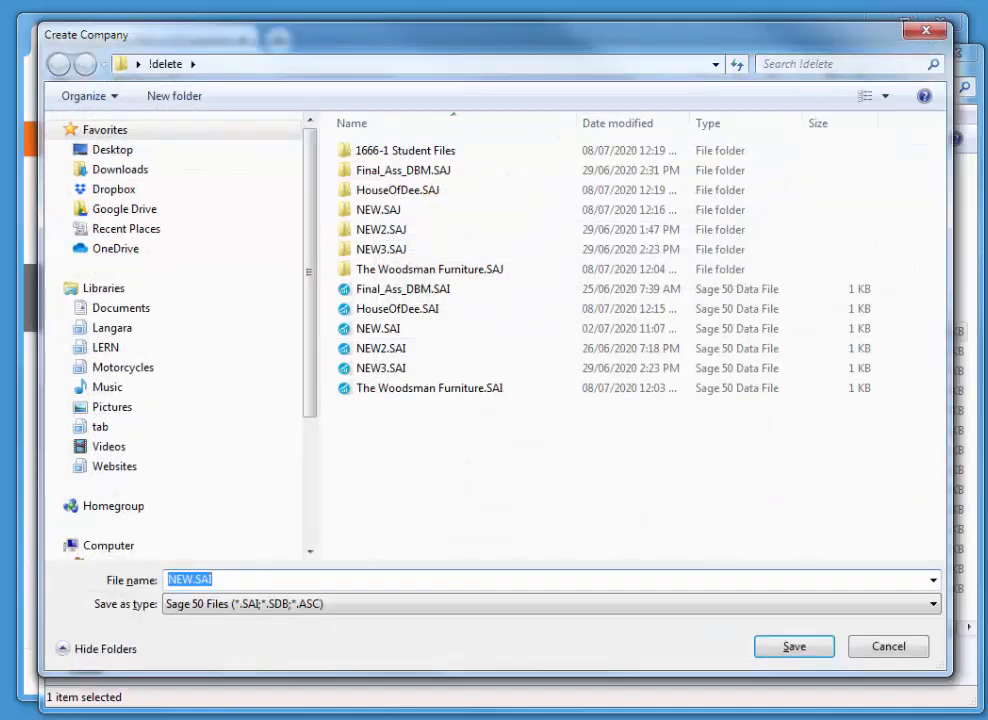
{"action": "left_click", "coordinate": [108, 150]}
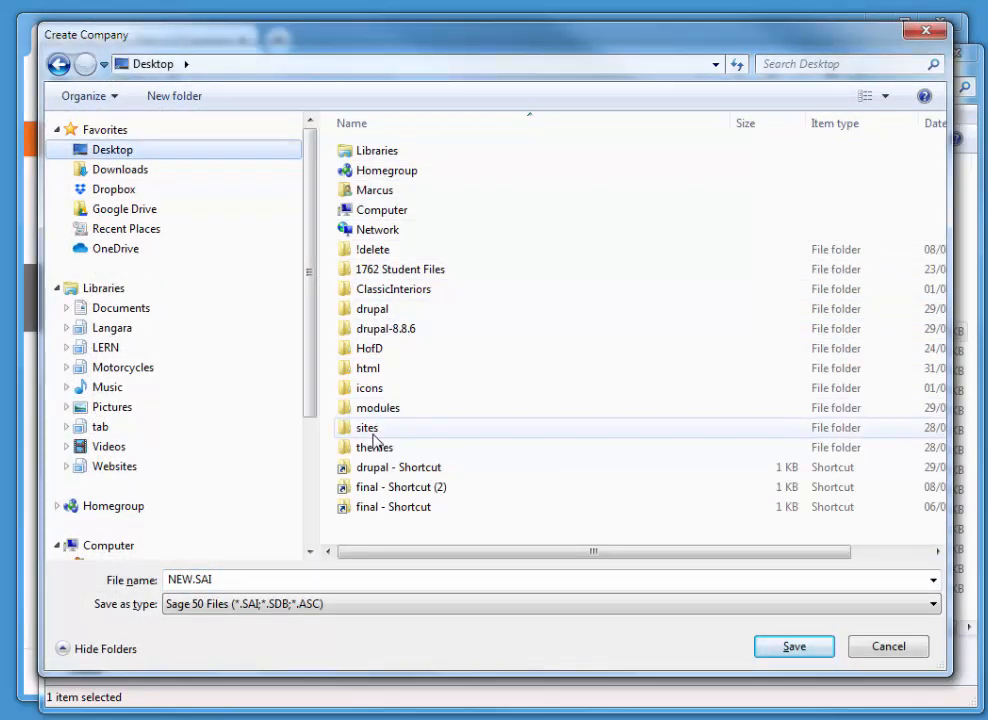
{"action": "double_click", "coordinate": [366, 250]}
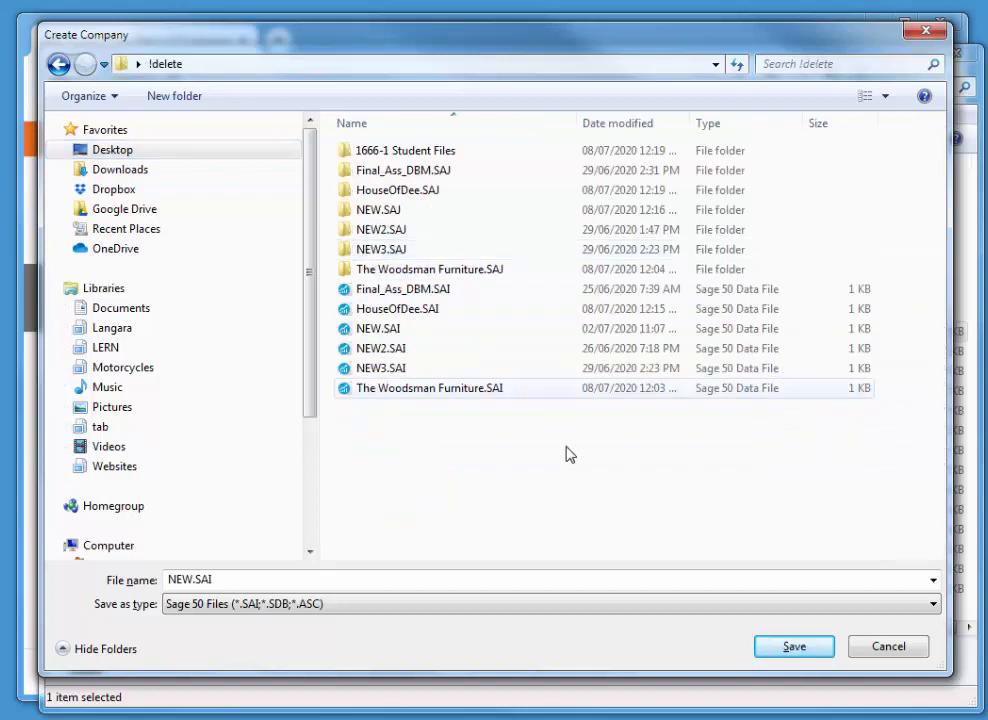
{"action": "left_click", "coordinate": [370, 580]}
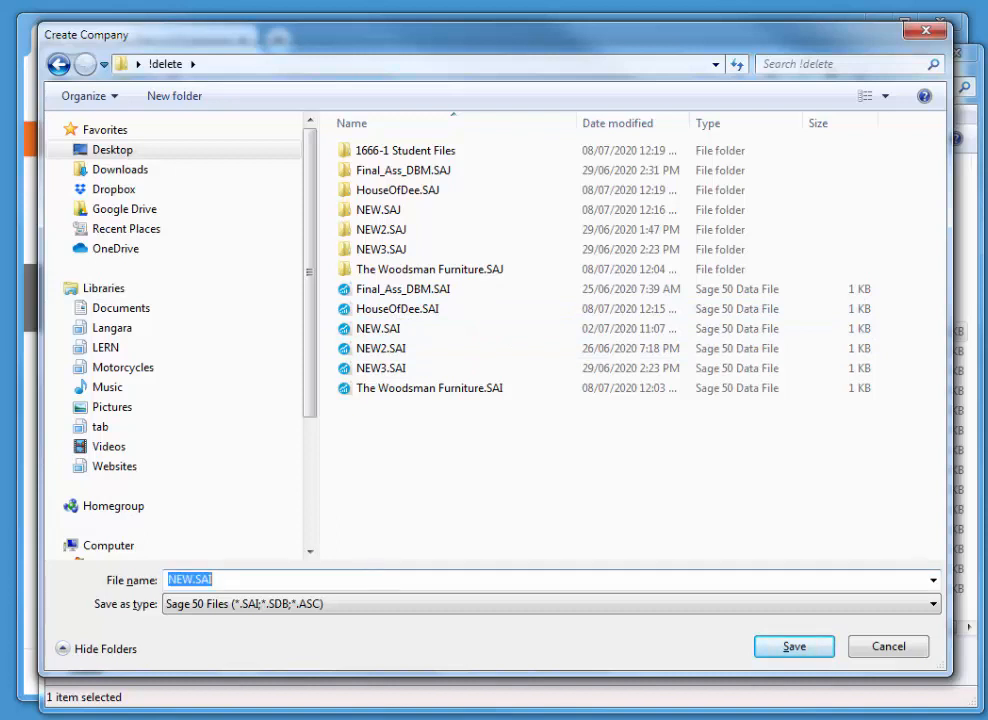
{"action": "type", "text": "HouseOfDee"}
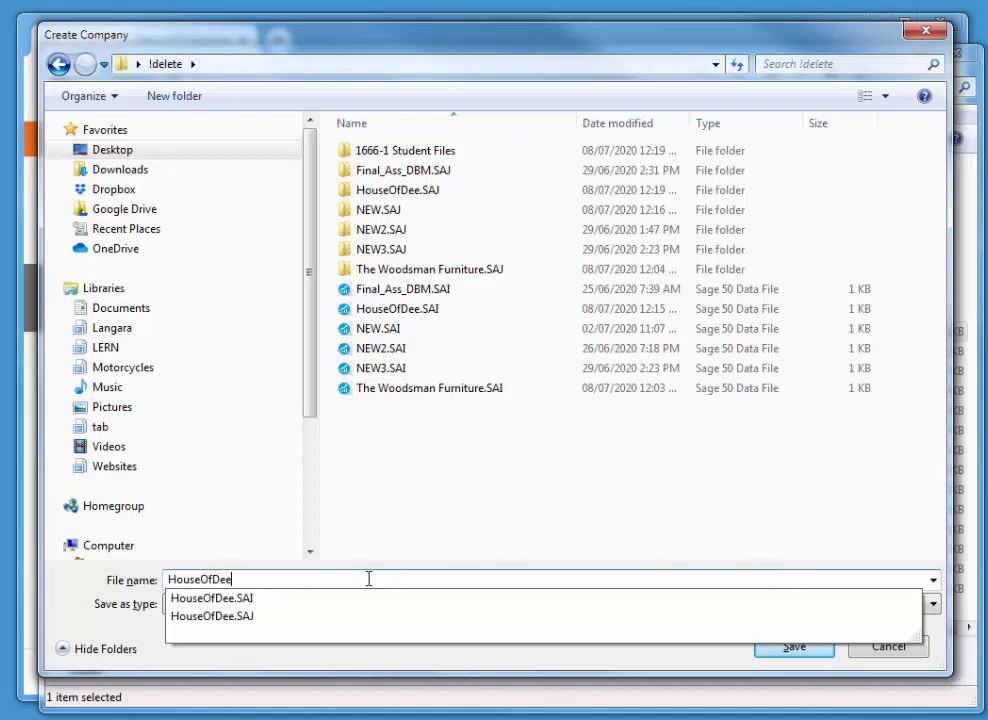
{"action": "left_click", "coordinate": [515, 658]}
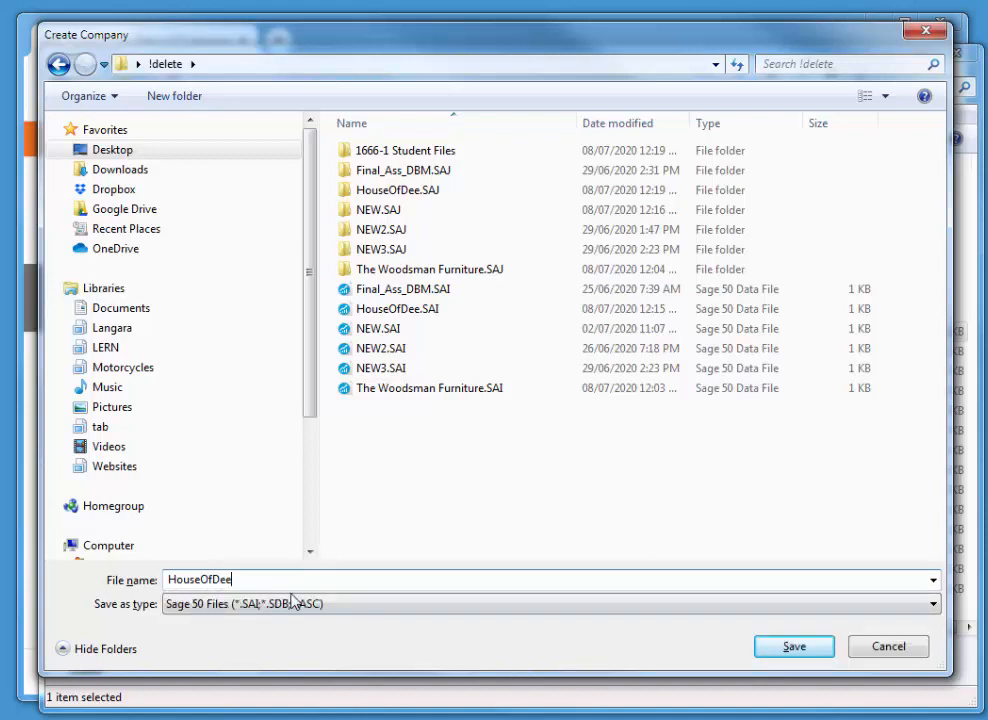
{"action": "left_click", "coordinate": [814, 656]}
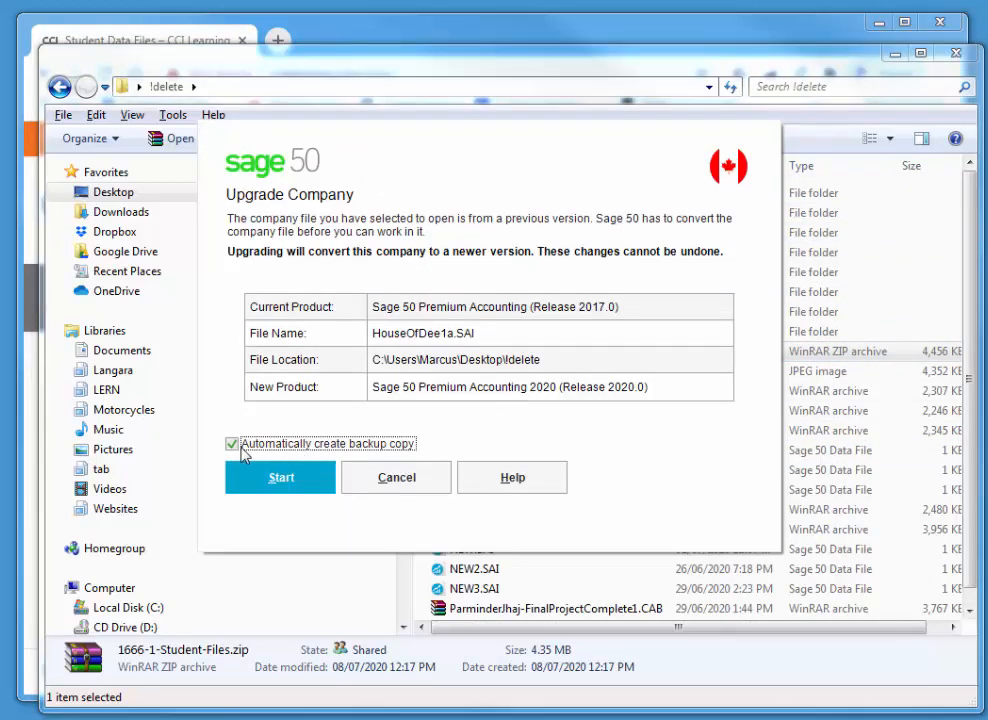
Toggle the automatic backup copy option and start upgrading the HouseOfDee1a company file to Sage 50 Premium Accounting 2020
{"action": "left_click", "coordinate": [232, 444]}
{"action": "left_click", "coordinate": [266, 484]}
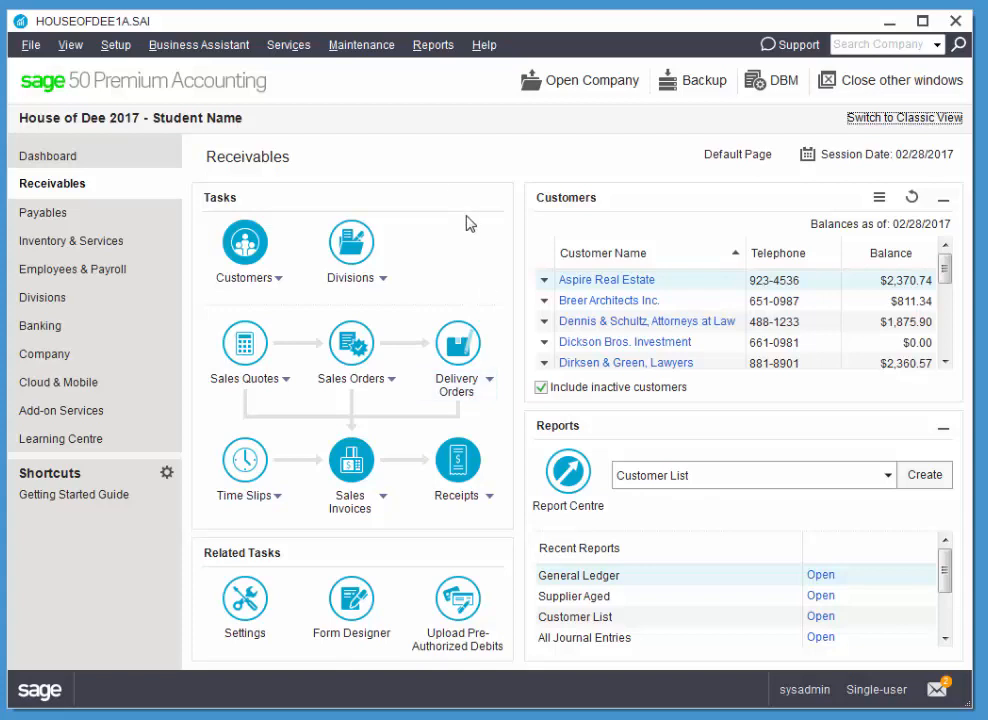
Open a new bank deposit slip for 1080 RBC Chequing Account and set the deposit slip number to 2
{"action": "left_click", "coordinate": [68, 326]}
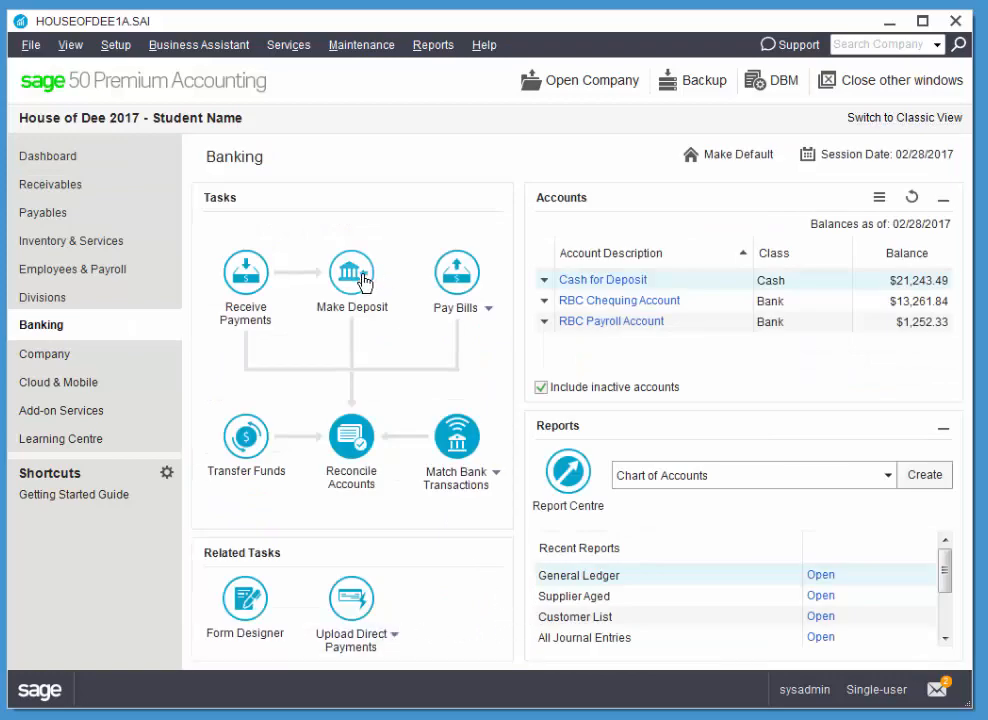
{"action": "left_click", "coordinate": [352, 305]}
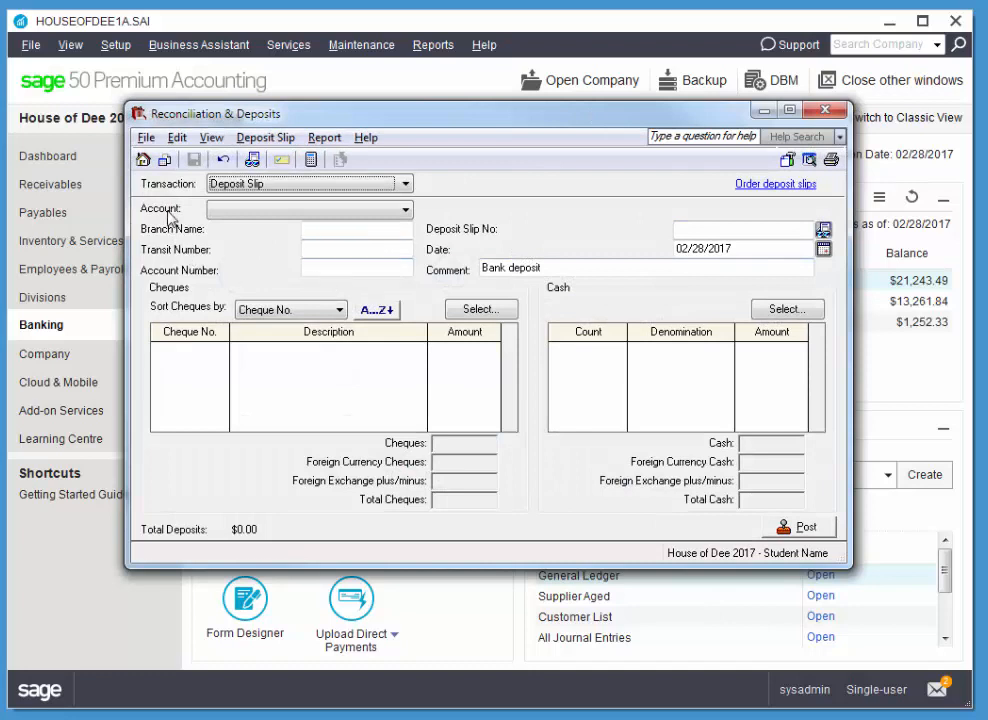
{"action": "left_click", "coordinate": [406, 212]}
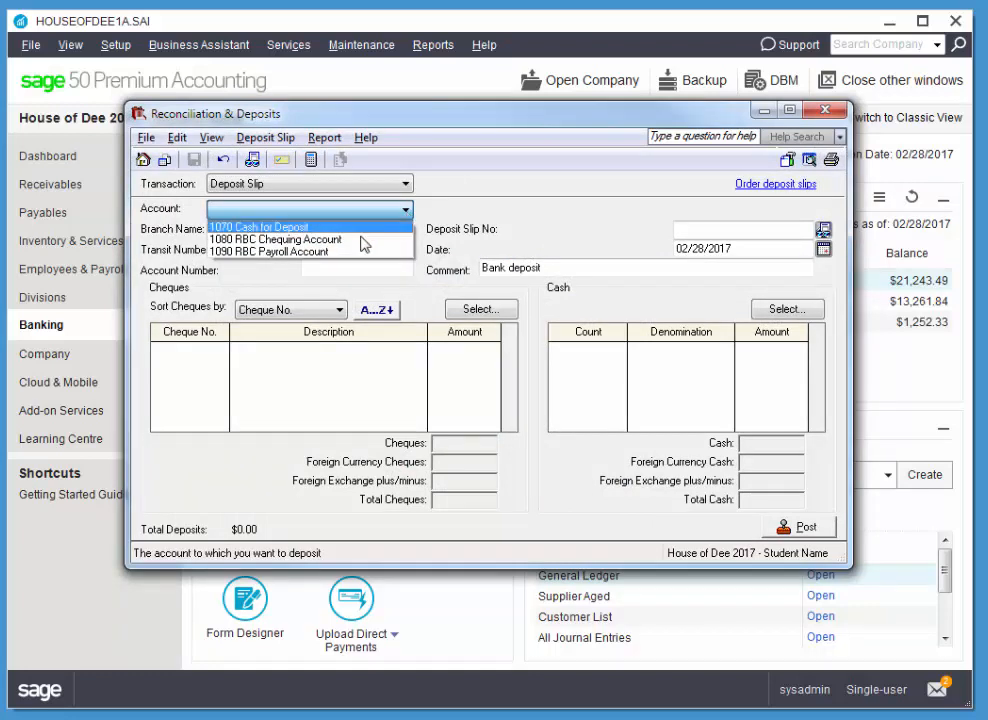
{"action": "left_click", "coordinate": [279, 243]}
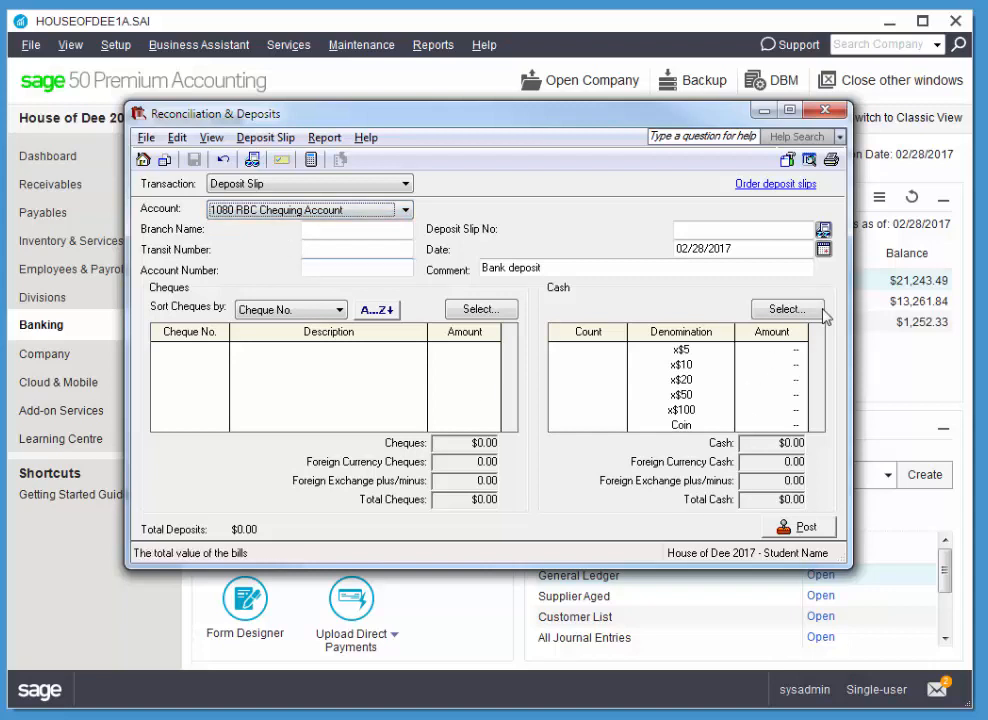
{"action": "left_click", "coordinate": [715, 231]}
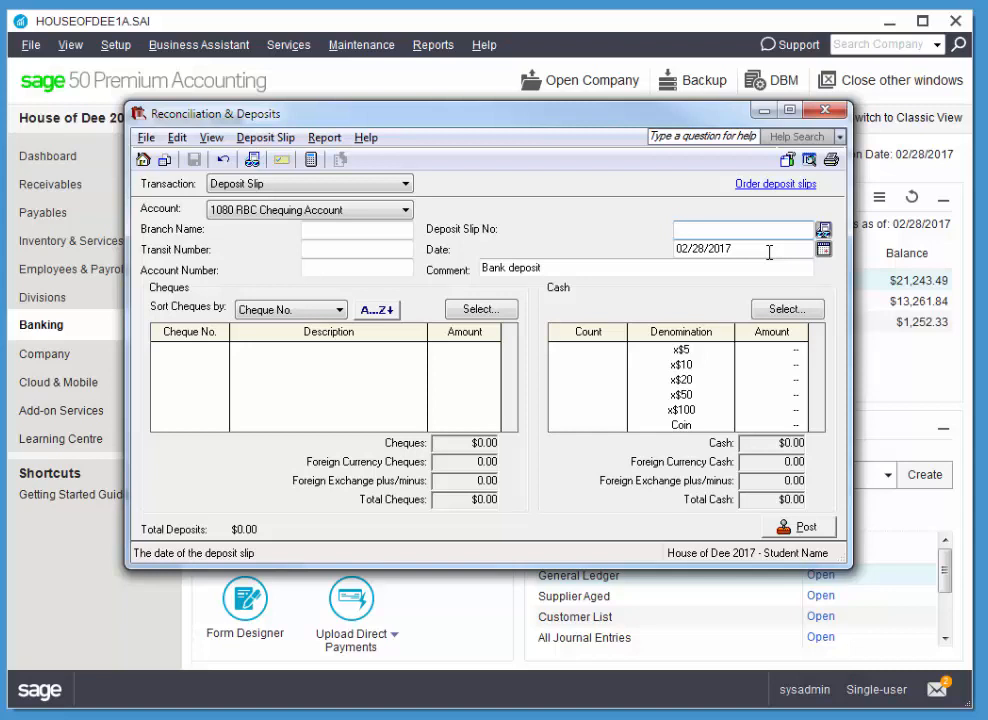
{"action": "type", "text": "2"}
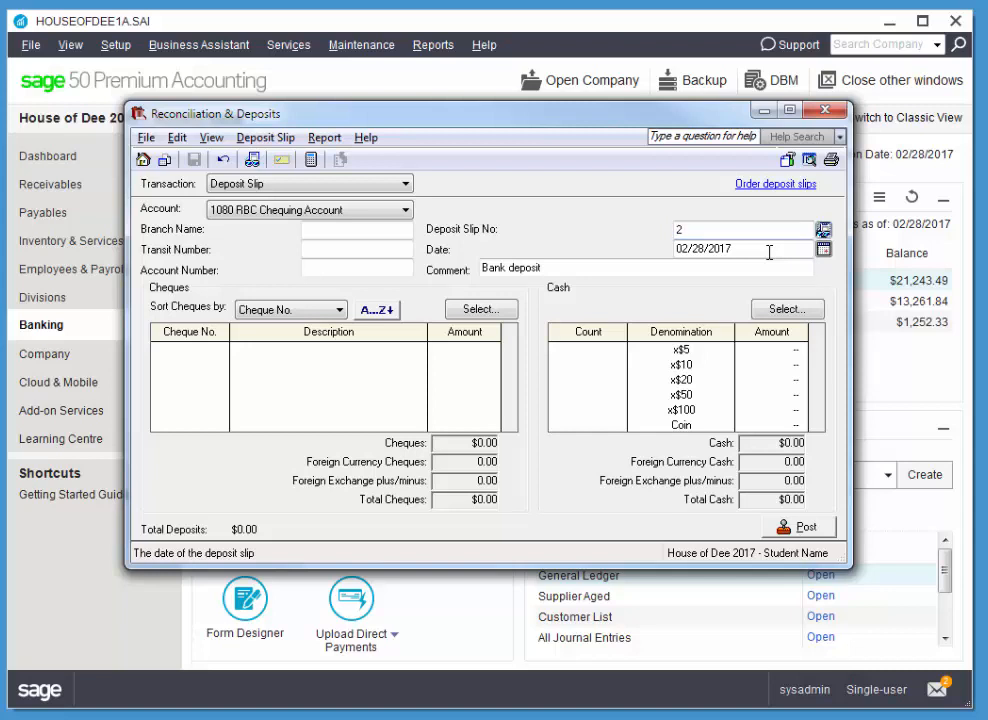
Set the deposit slip date to 02/16/2017 and list the available cheques in 1070 Cash for Deposit dated on or after 02/01/2017
{"action": "left_click", "coordinate": [824, 252]}
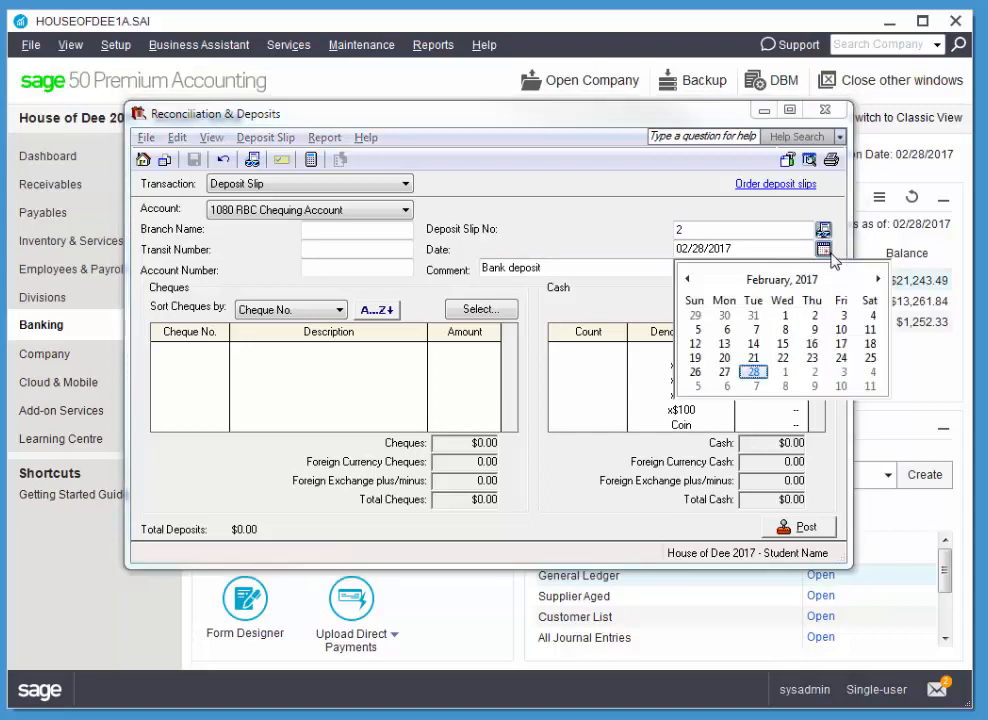
{"action": "left_click", "coordinate": [812, 344]}
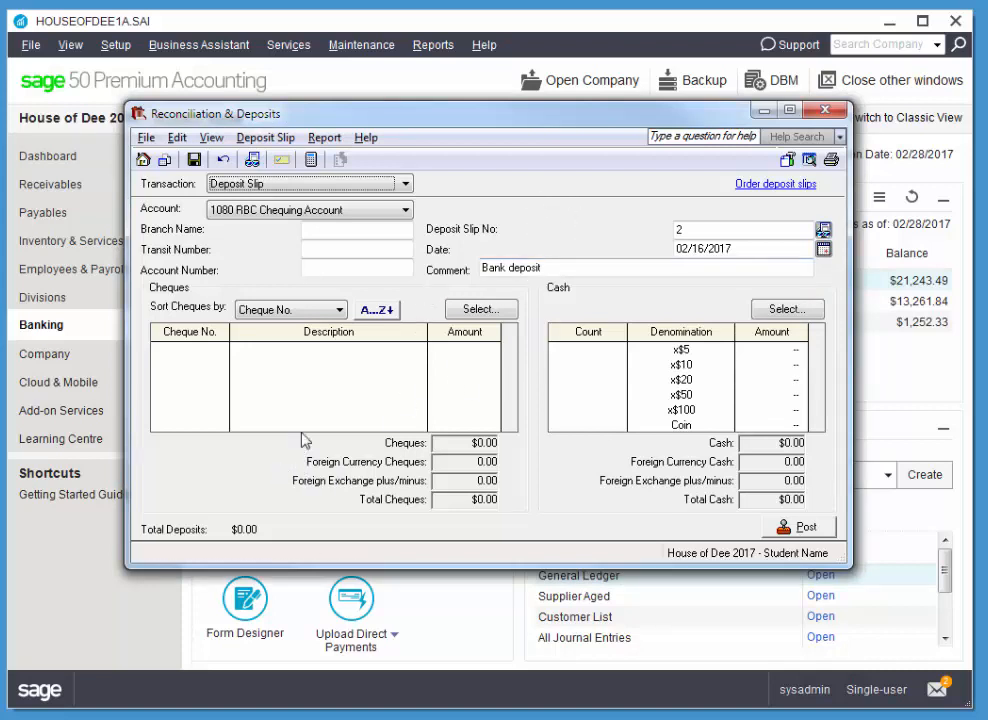
{"action": "left_click", "coordinate": [483, 312]}
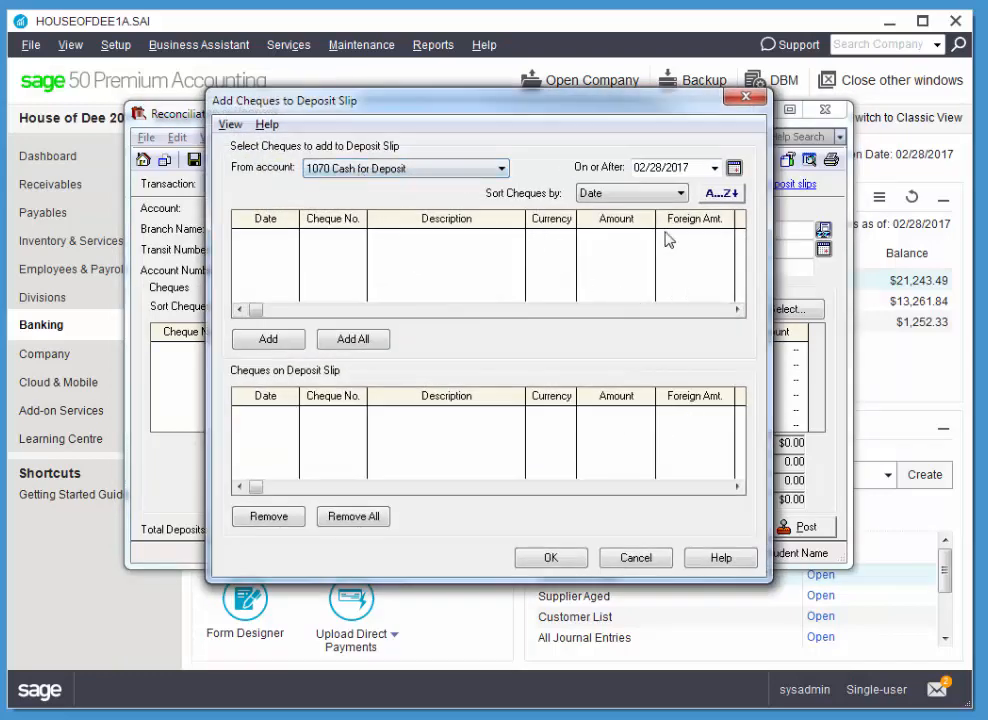
{"action": "left_click", "coordinate": [734, 168]}
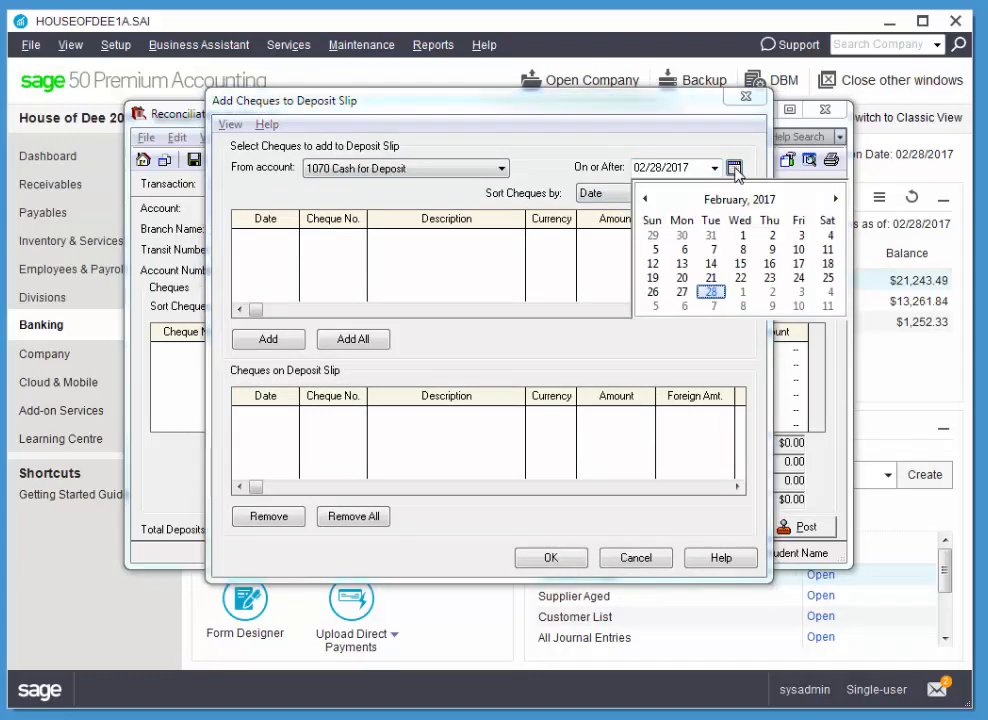
{"action": "left_click", "coordinate": [745, 236]}
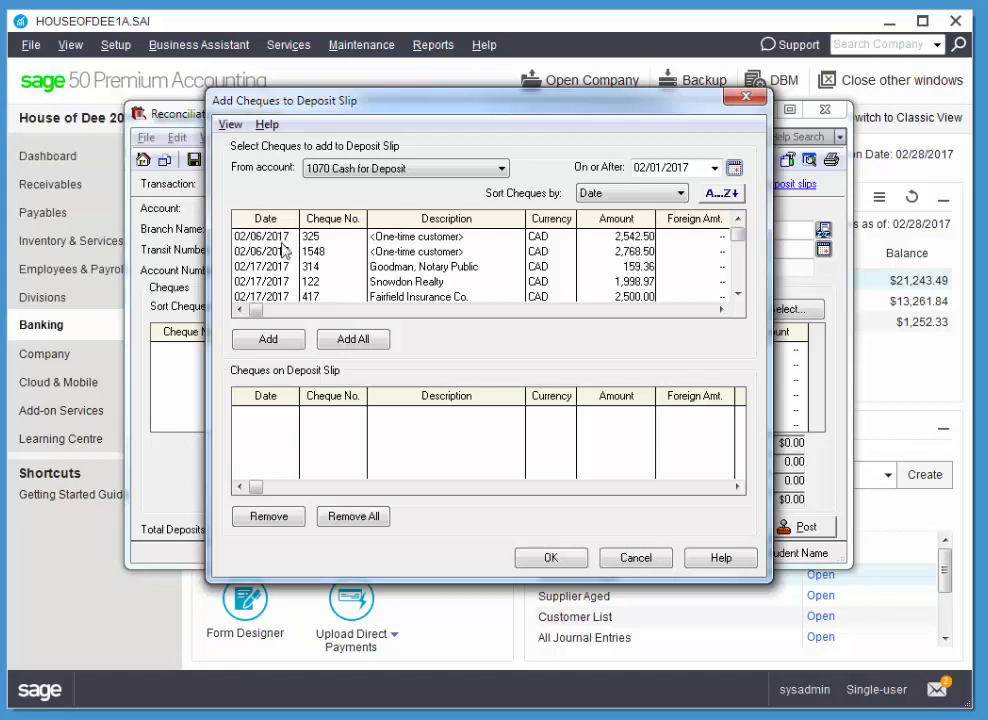
Add the two one-time customer cheques 325 and 1548, dated 02/06/2017, to the deposit slip
{"action": "left_click", "coordinate": [280, 236]}
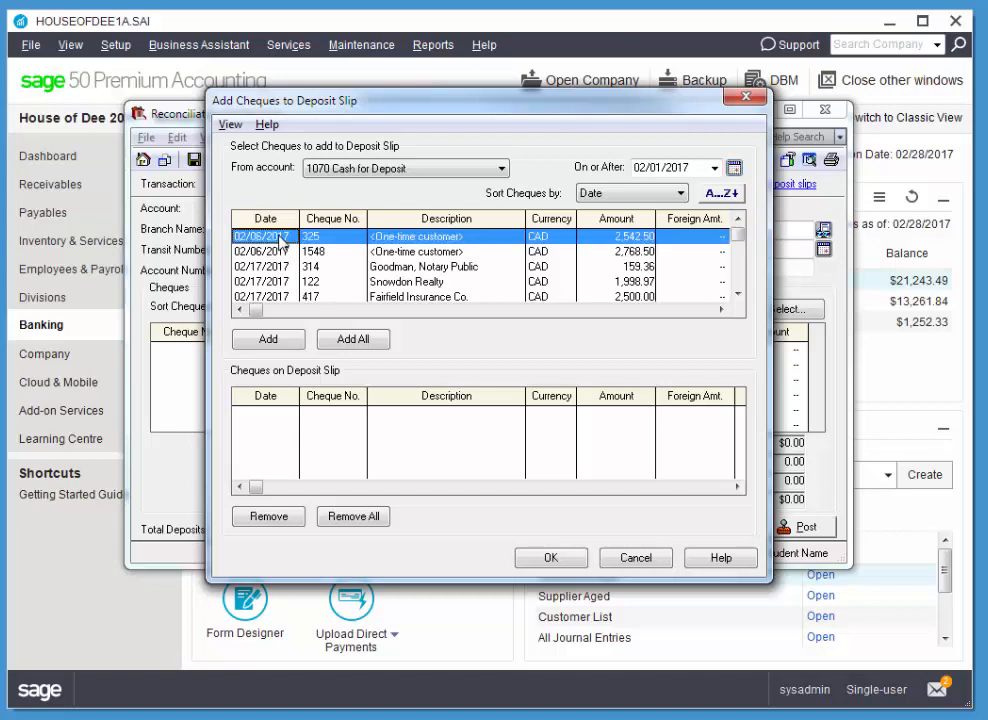
{"action": "left_click", "coordinate": [280, 341]}
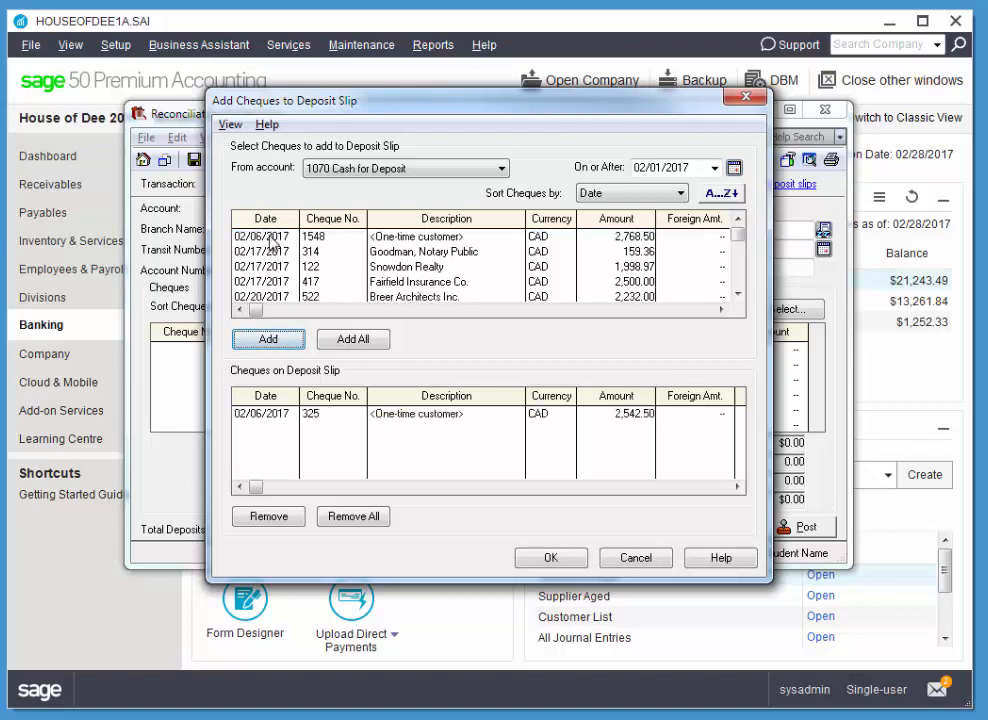
{"action": "left_click", "coordinate": [267, 339]}
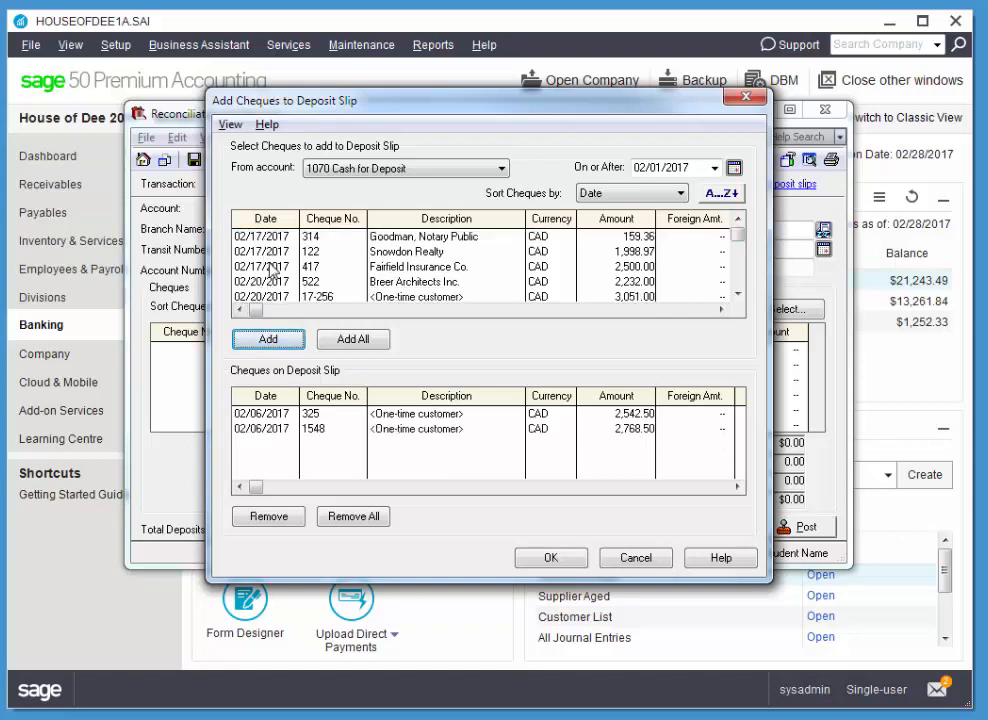
{"action": "left_click", "coordinate": [551, 557]}
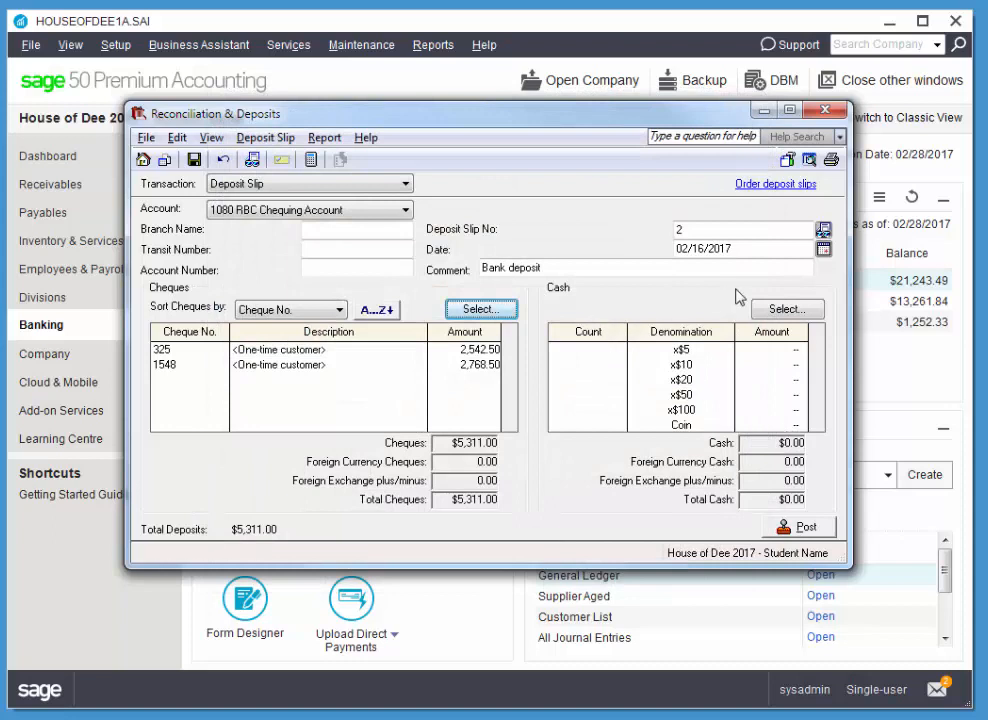
Start adding cash to the deposit slip, taking it from 1070 Cash for Deposit
{"action": "left_click", "coordinate": [785, 310]}
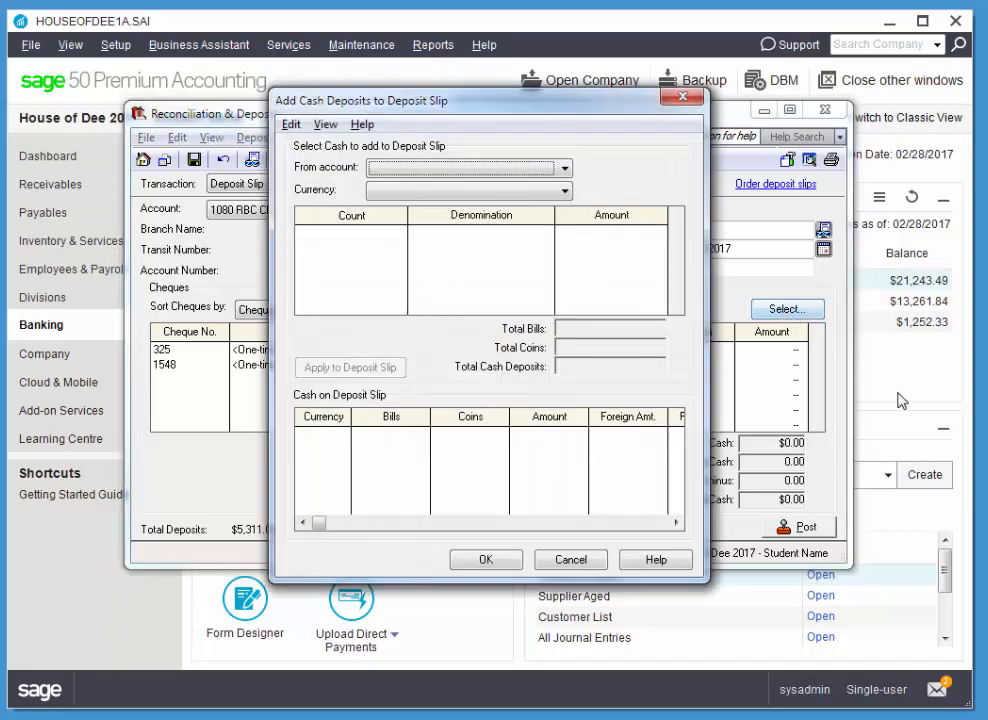
{"action": "left_click", "coordinate": [565, 168]}
{"action": "left_click", "coordinate": [505, 185]}
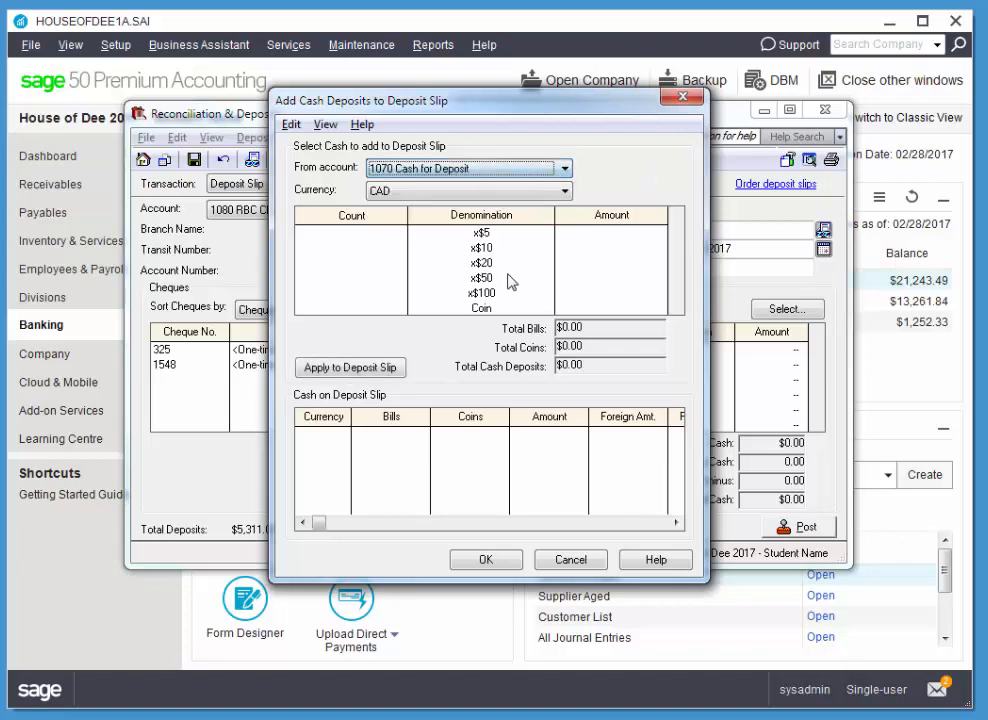
Enter the cash bill counts: 14 of $5, 8 of $10, 19 of $20 and 3 of $50
{"action": "left_click", "coordinate": [350, 234]}
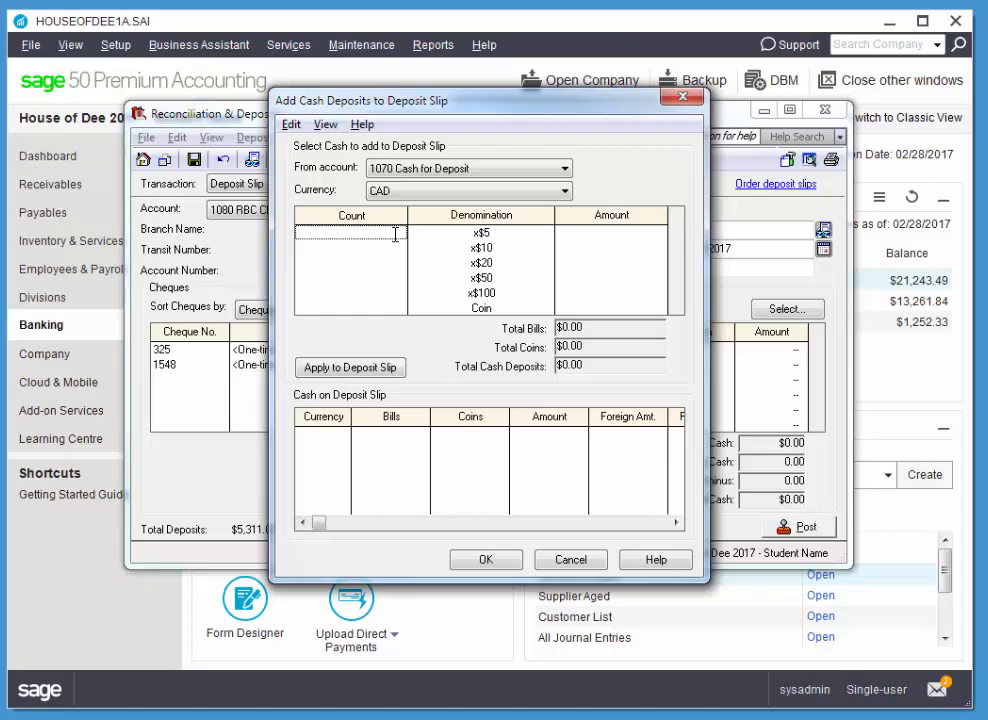
{"action": "type", "text": "14"}
{"action": "key", "text": "Tab"}
{"action": "key", "text": "Tab"}
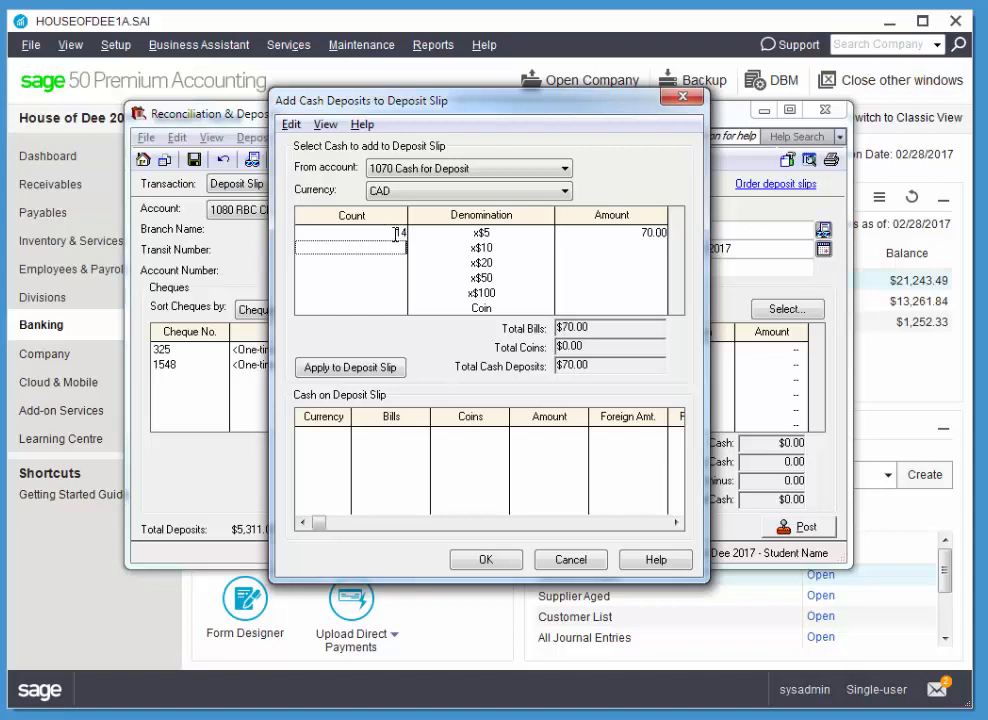
{"action": "type", "text": "8"}
{"action": "key", "text": "Tab"}
{"action": "key", "text": "Tab"}
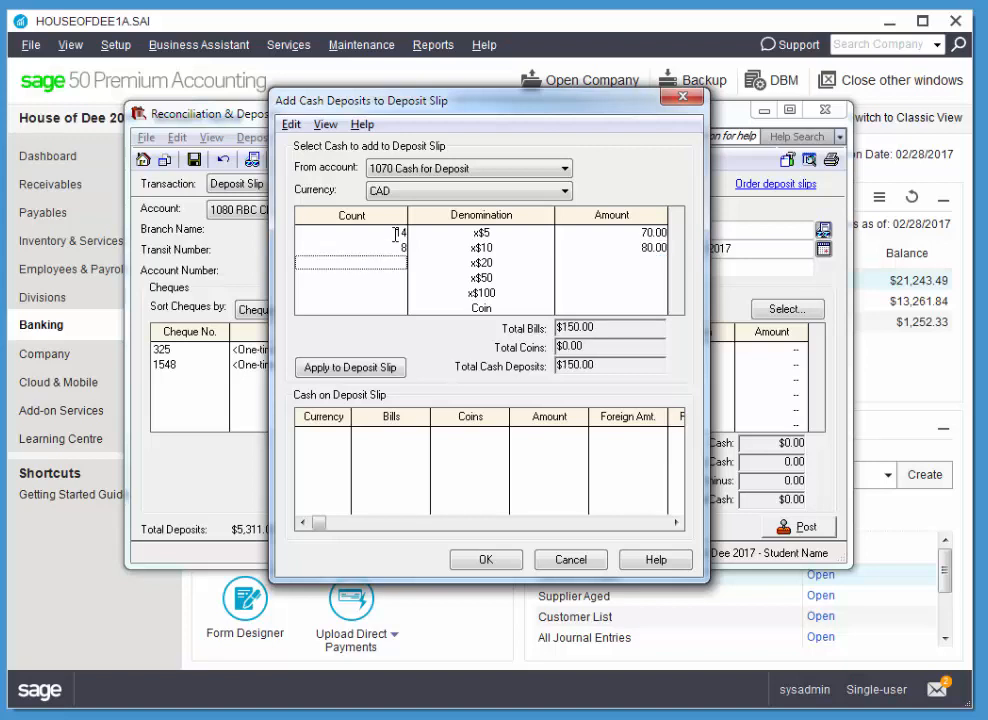
{"action": "type", "text": "19"}
{"action": "key", "text": "Tab"}
{"action": "key", "text": "Tab"}
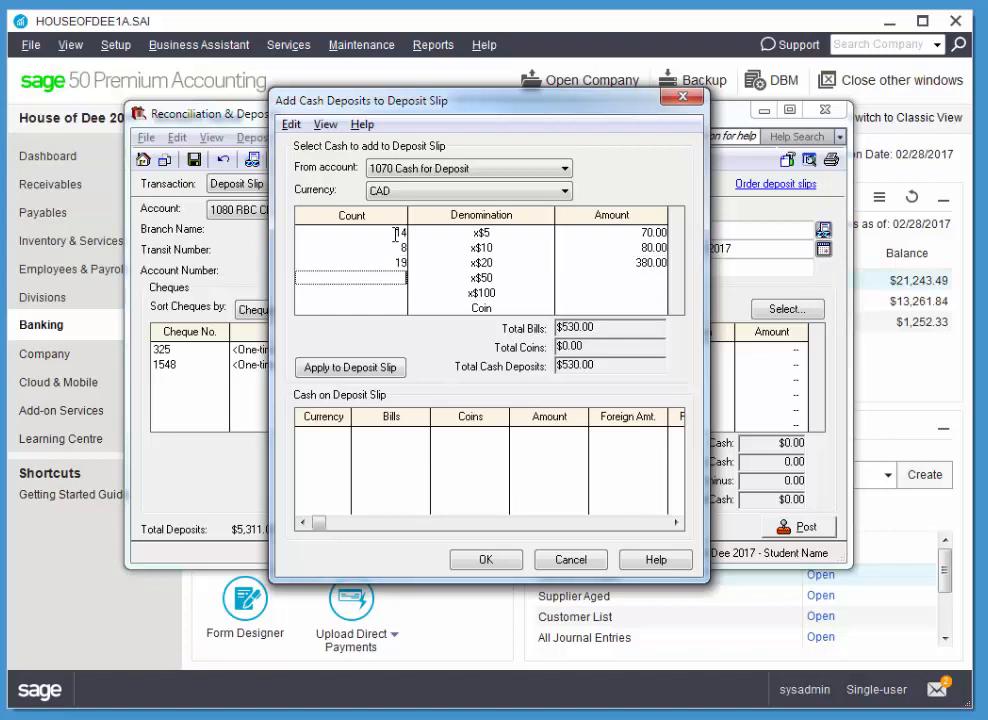
{"action": "type", "text": "3"}
{"action": "key", "text": "Tab"}
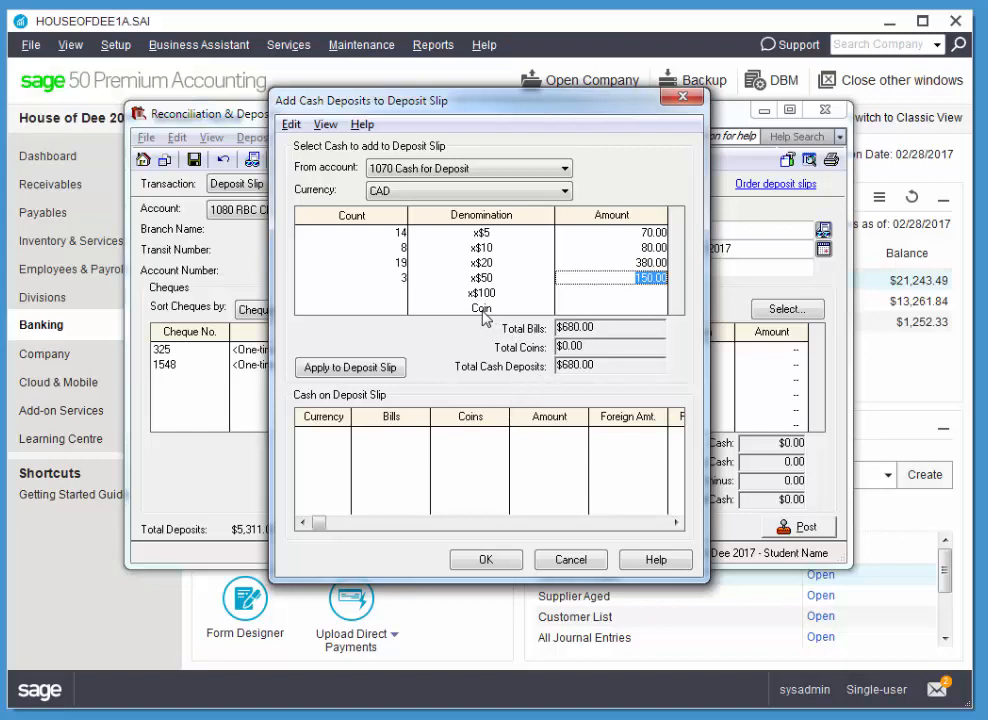
Enter a coin amount of 8.17 and apply the cash to the deposit slip
{"action": "left_click", "coordinate": [647, 310]}
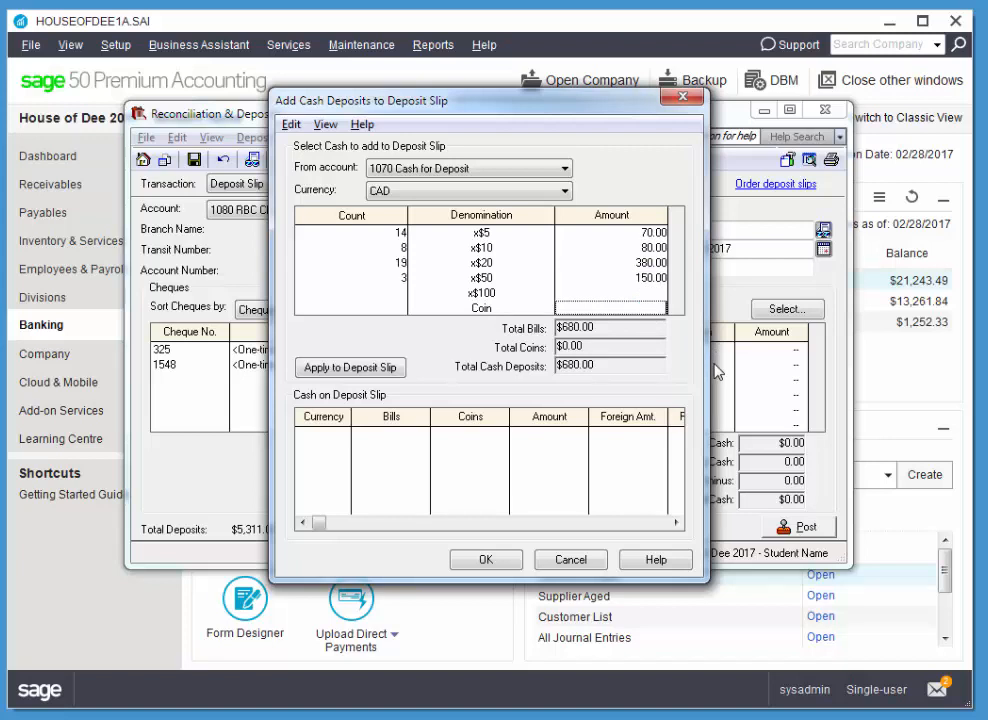
{"action": "type", "text": "8.17"}
{"action": "key", "text": "Tab"}
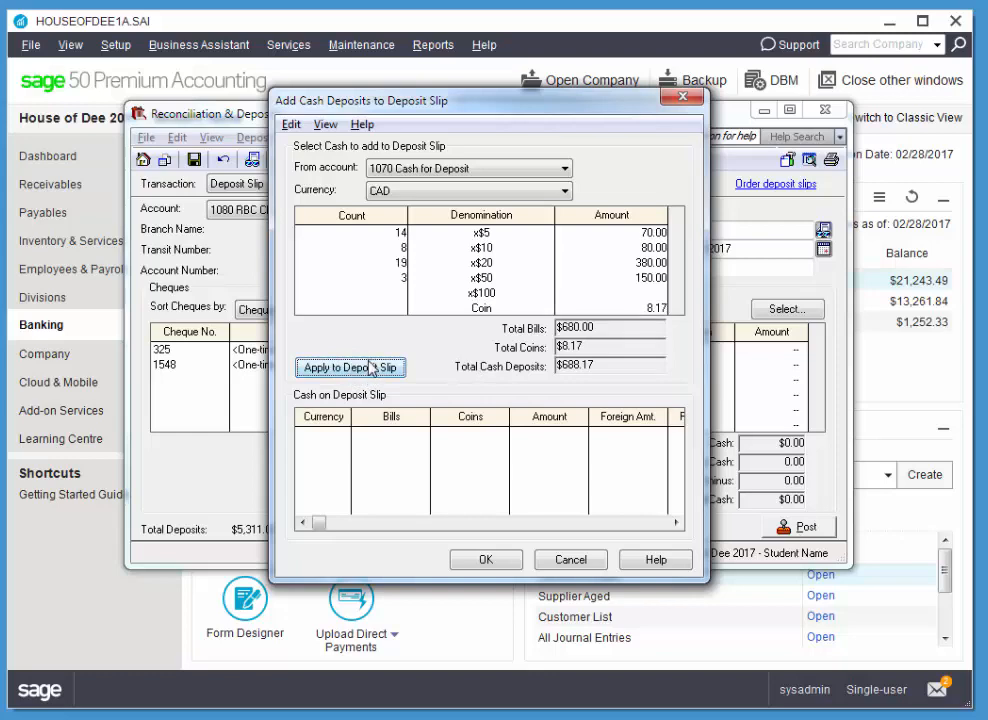
{"action": "left_click_drag", "start_coordinate": [354, 82], "coordinate": [266, 88]}
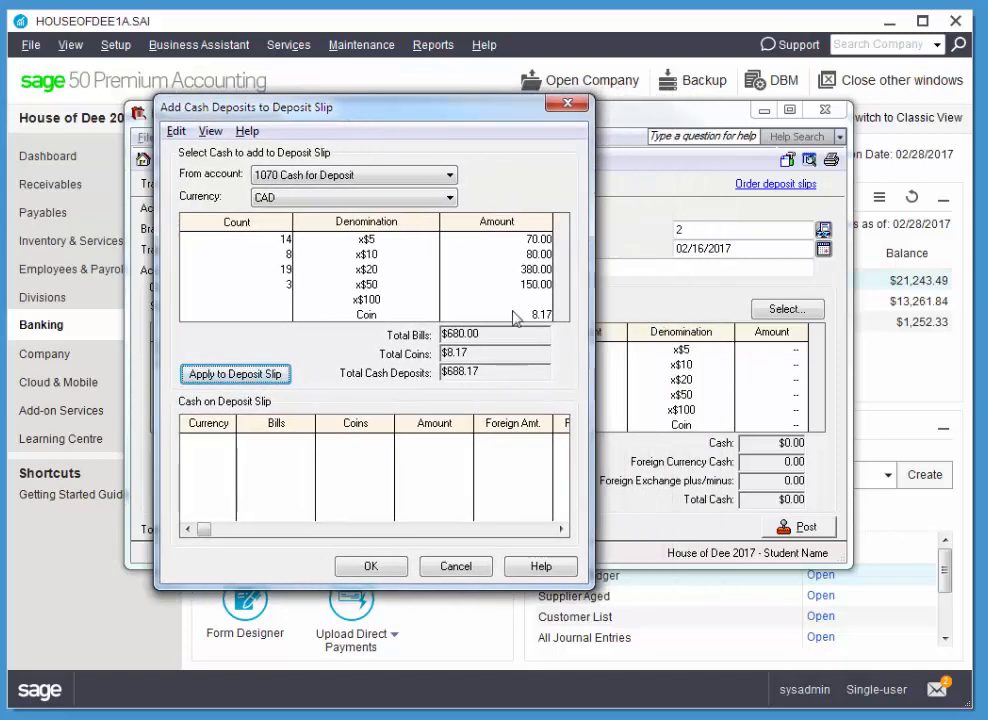
{"action": "left_click_drag", "start_coordinate": [405, 116], "coordinate": [545, 124]}
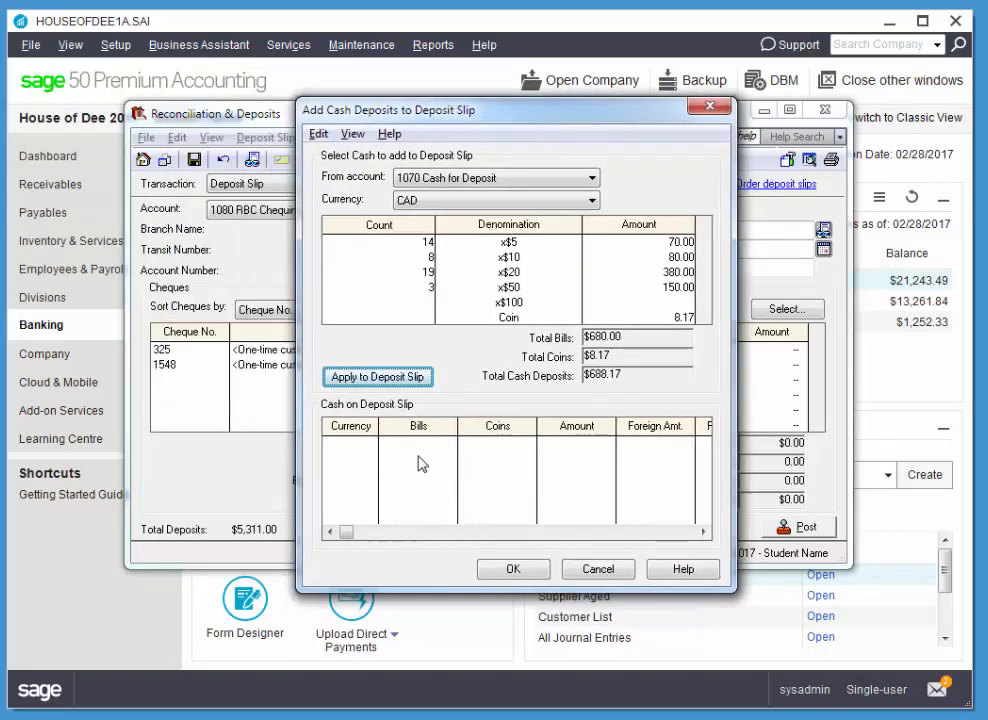
{"action": "left_click", "coordinate": [378, 377]}
{"action": "left_click", "coordinate": [518, 570]}
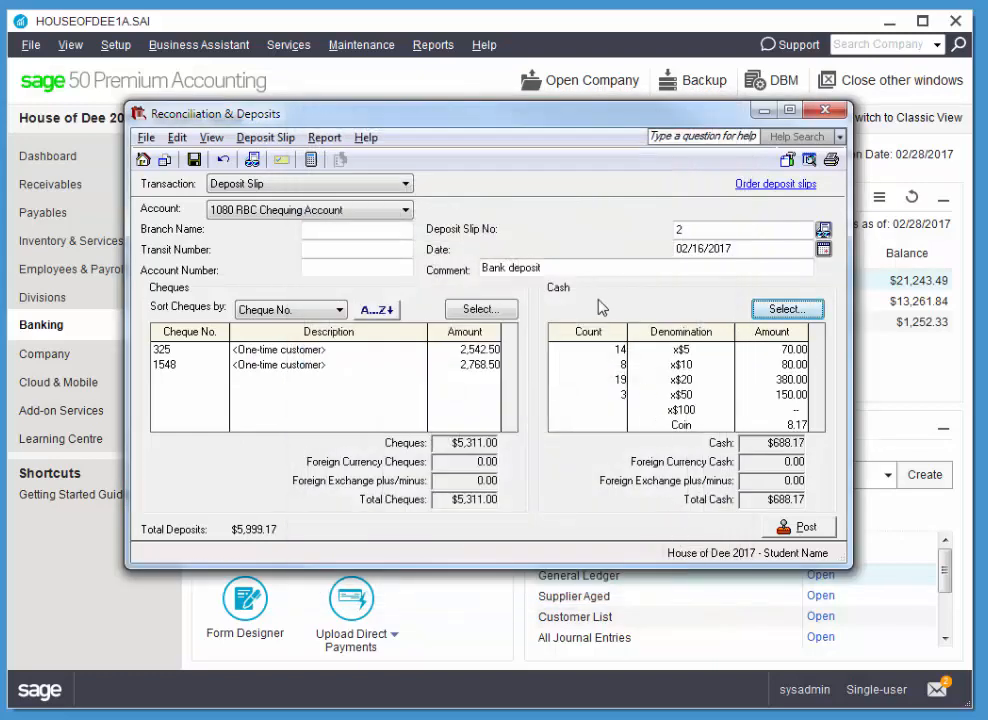
Display the deposit slip journal entry, review its debits and credits, and close the report
{"action": "left_click", "coordinate": [335, 139]}
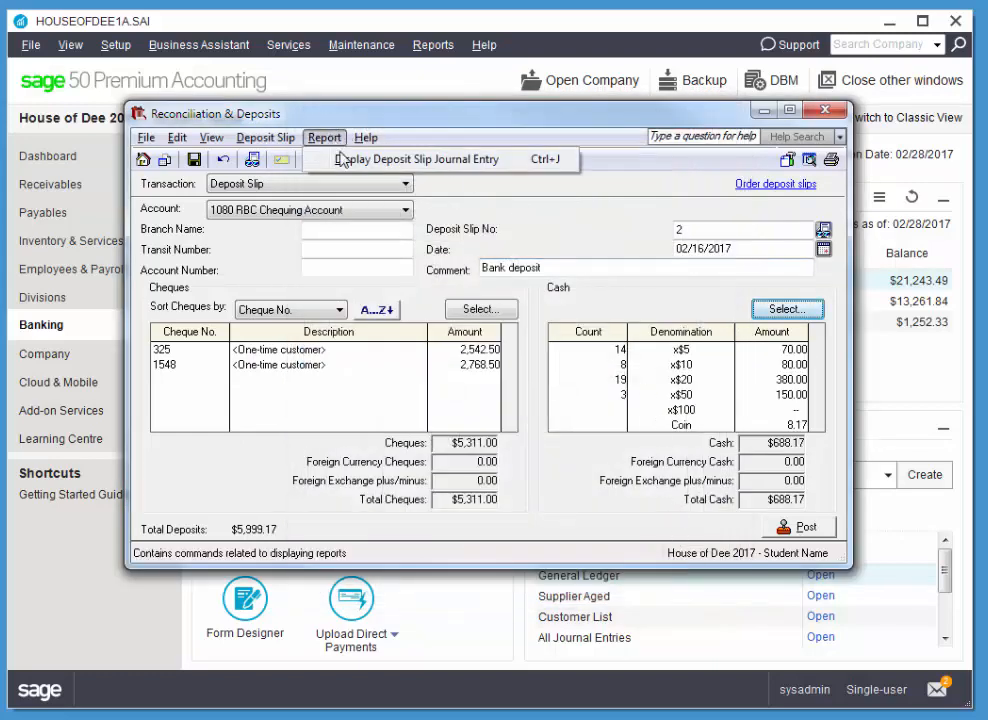
{"action": "left_click", "coordinate": [430, 157]}
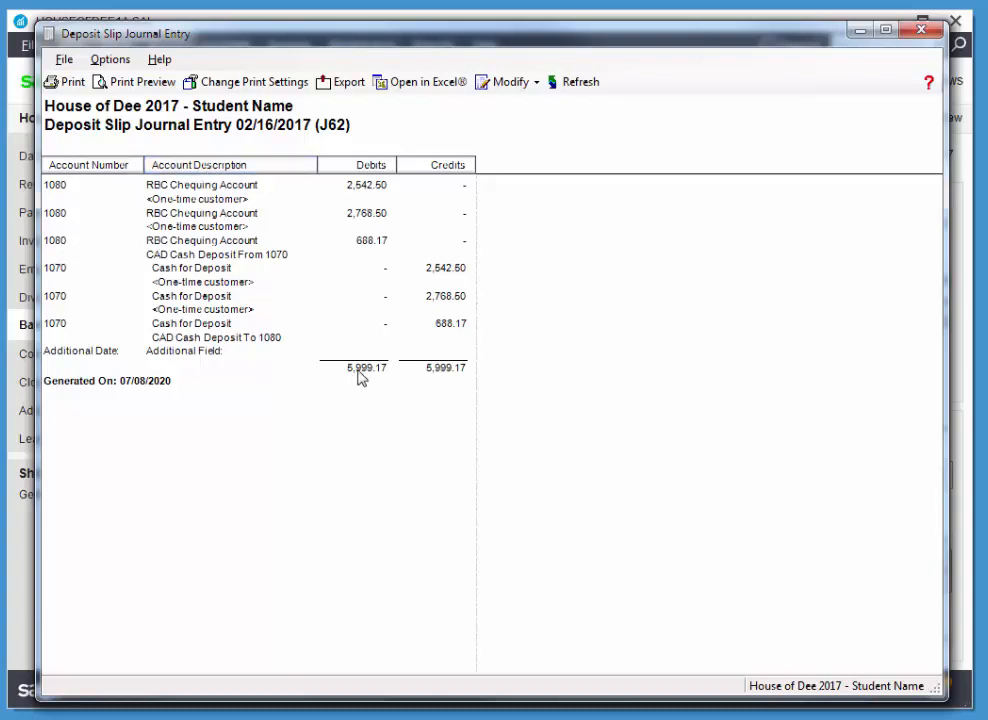
{"action": "left_click", "coordinate": [922, 30]}
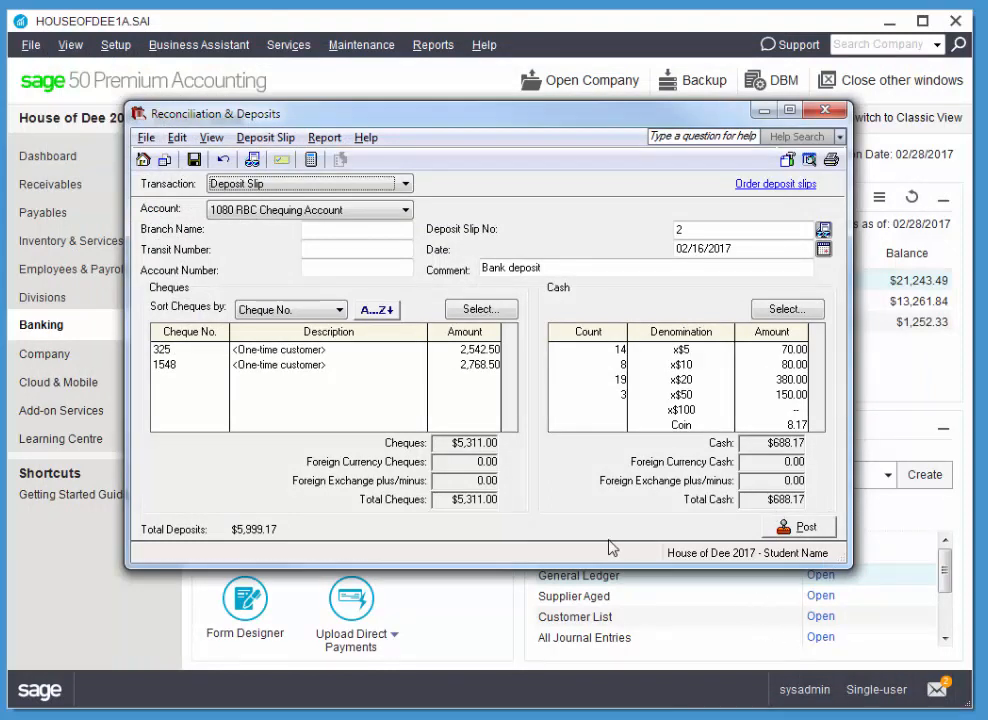
Post the deposit slip and close the Reconciliation & Deposits window
{"action": "left_click", "coordinate": [806, 527]}
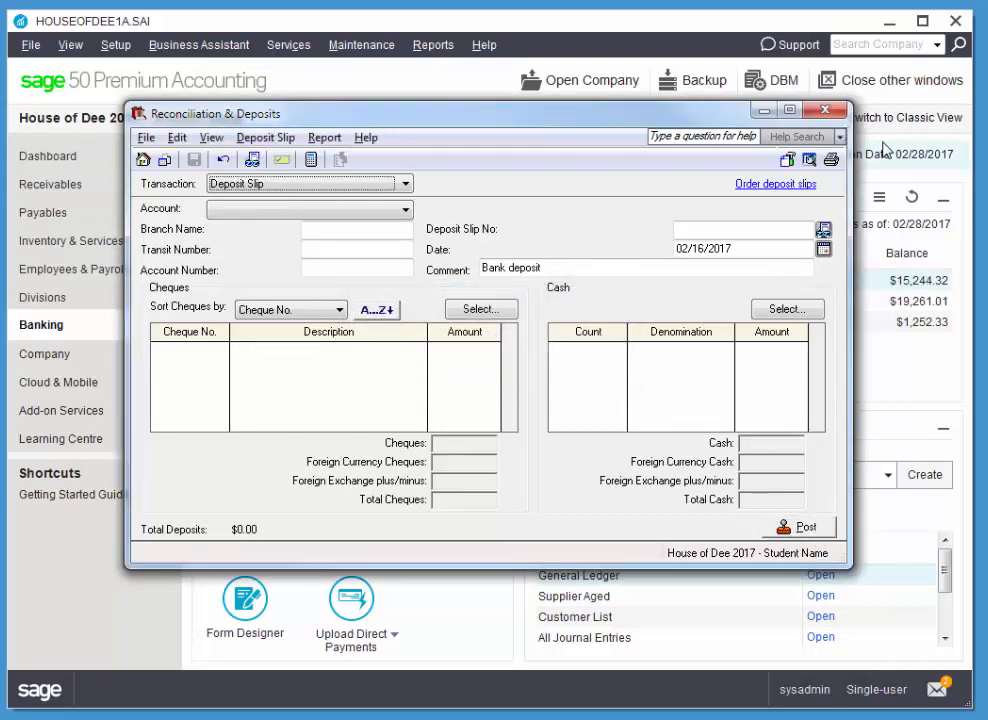
{"action": "left_click_drag", "start_coordinate": [596, 115], "coordinate": [601, 133]}
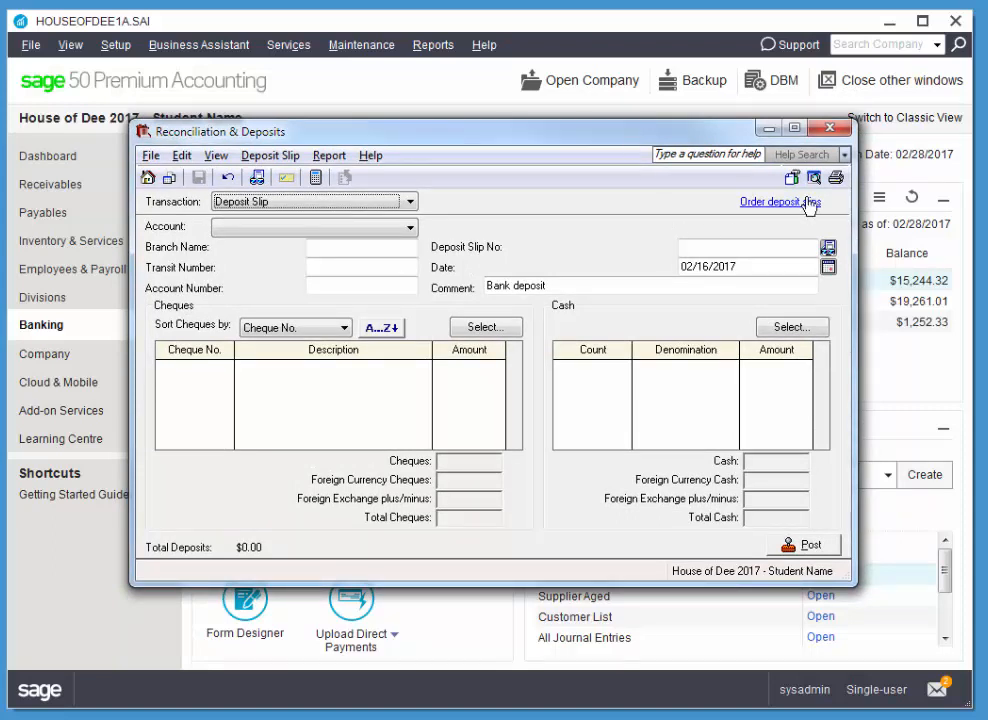
{"action": "left_click", "coordinate": [829, 131]}
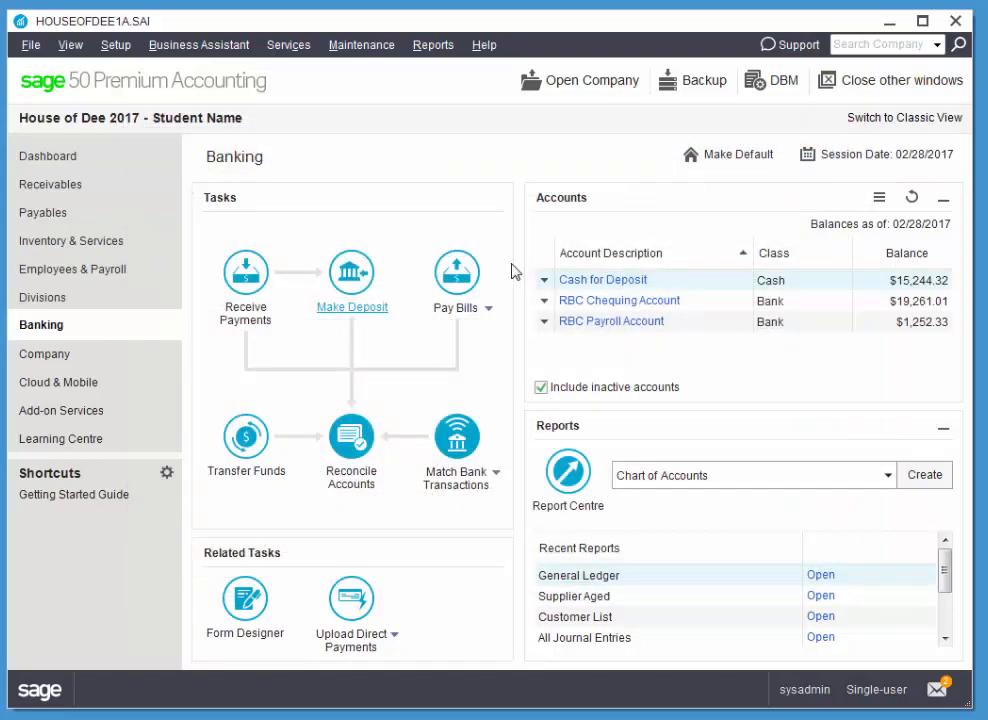